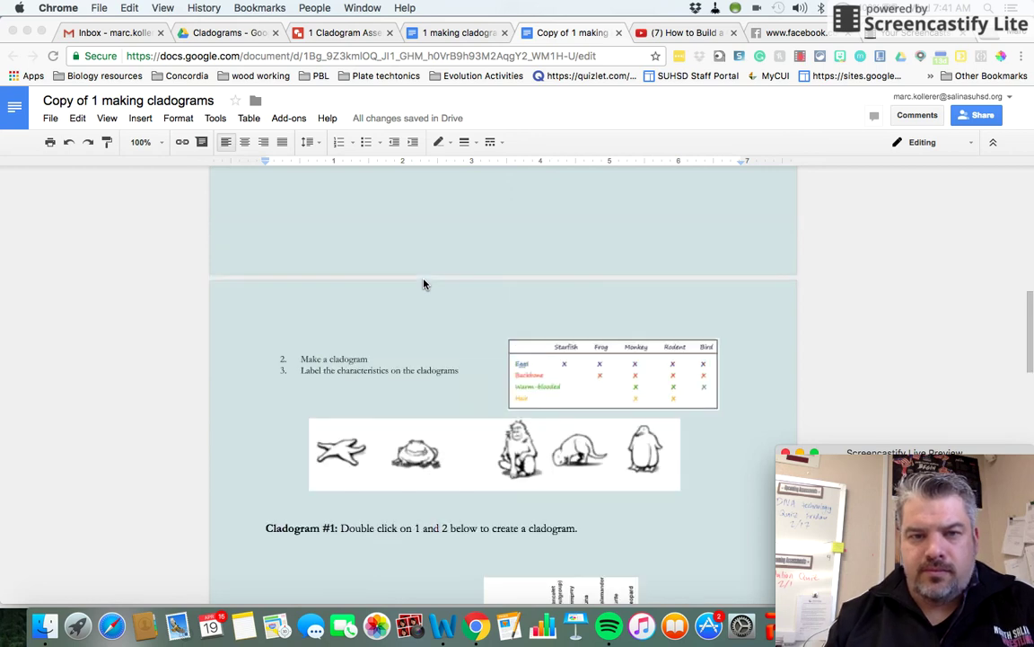
Open the cladogram drawing for editing and draw a straight diagonal line rising from below the starfish to below the penguin.
scroll(423, 284, "down", 1)
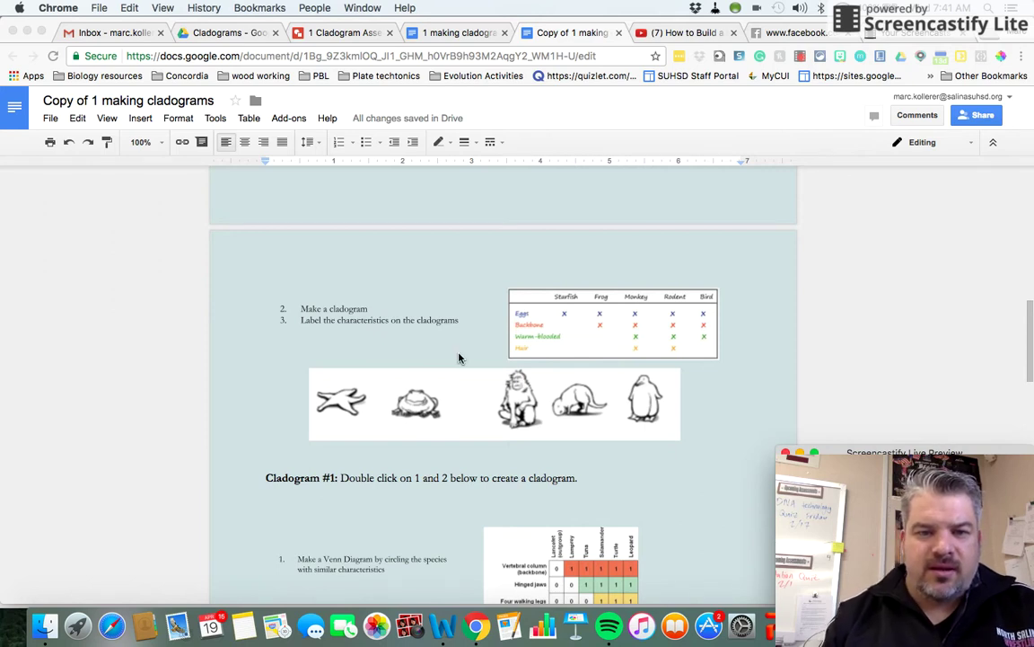
double_click(386, 335)
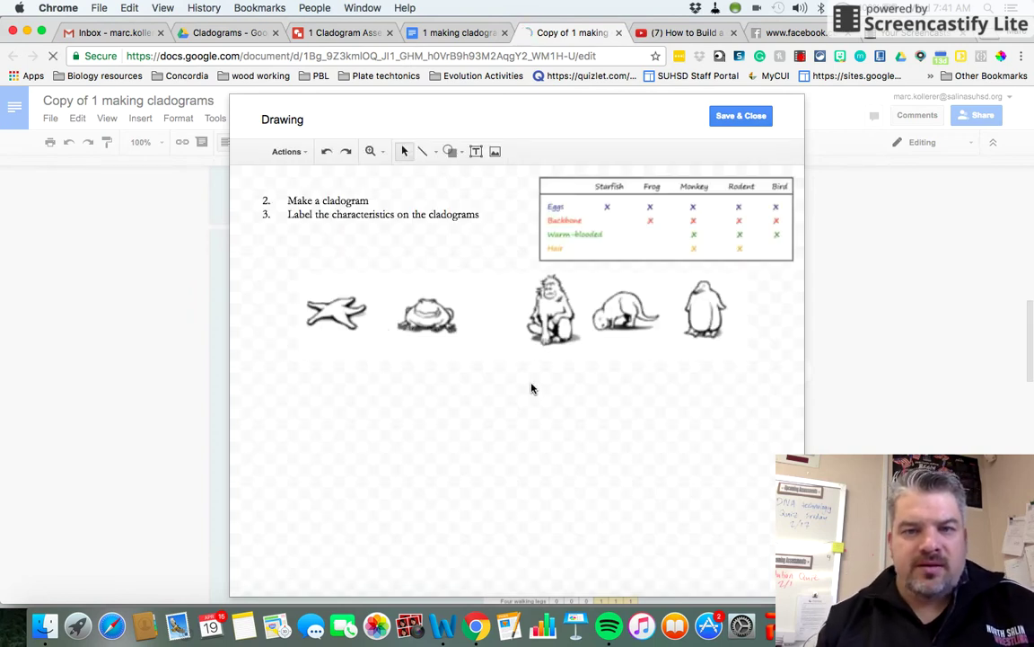
left_click(432, 152)
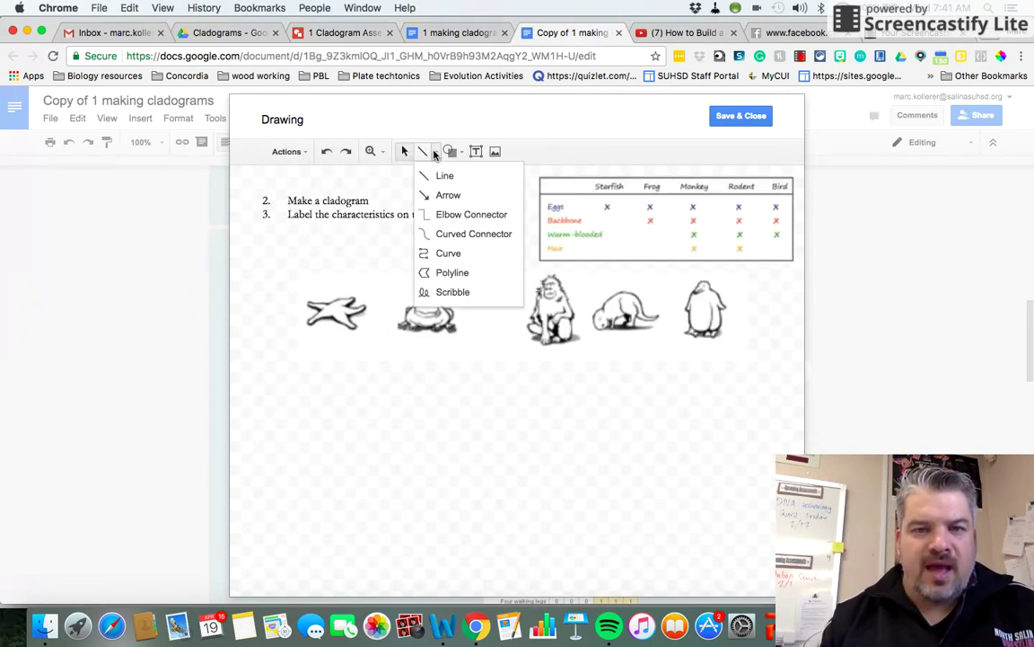
left_click(440, 176)
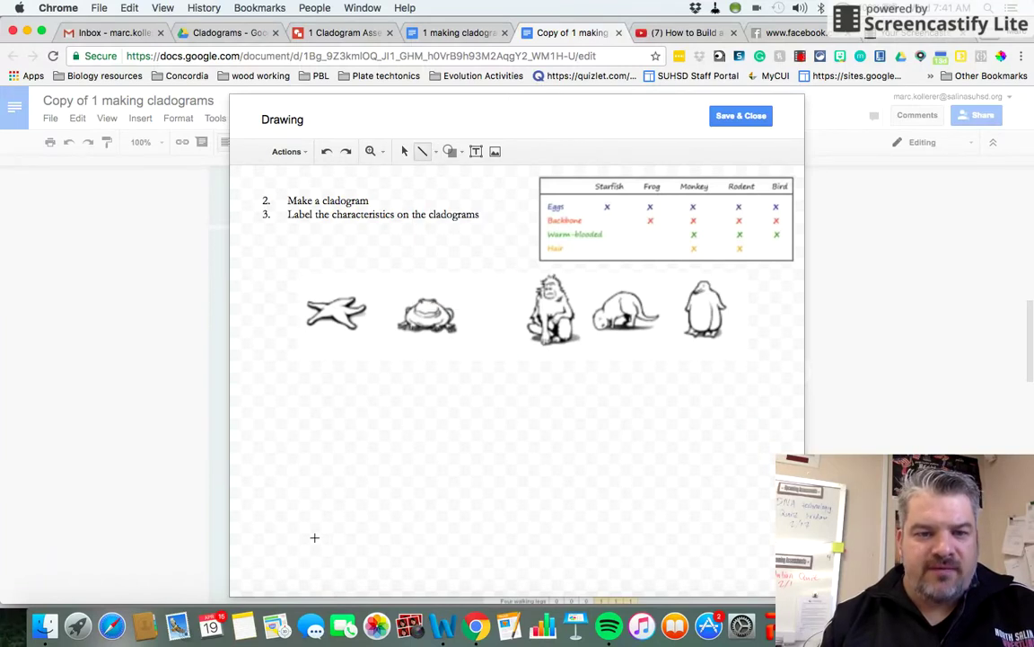
mouse_move(314, 537)
left_mouse_down()
mouse_move(577, 418)
mouse_move(656, 395)
mouse_move(707, 363)
left_mouse_up()
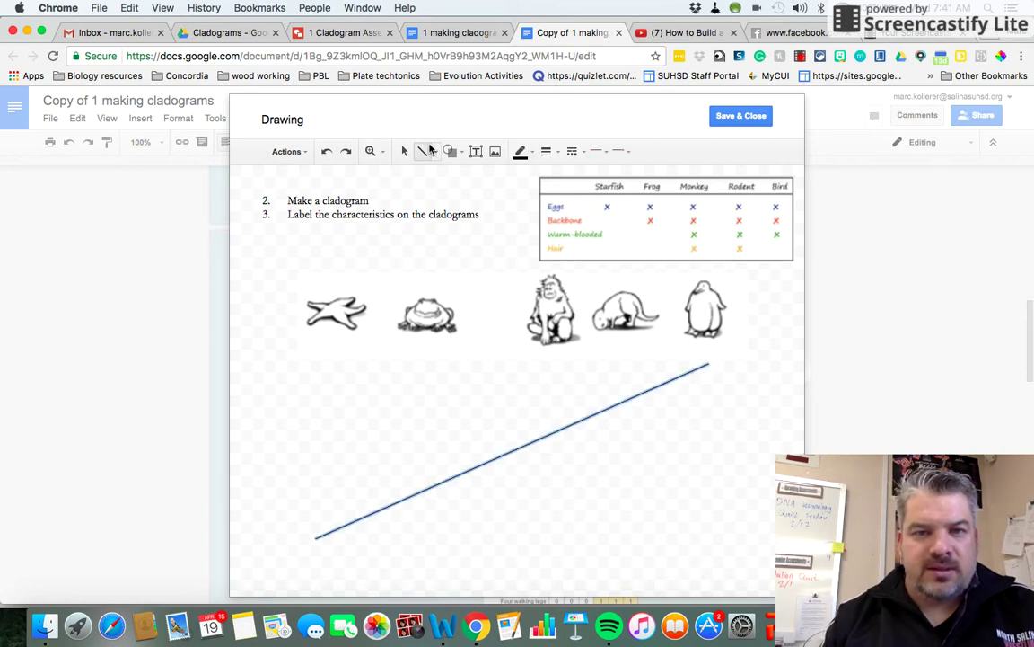
Set the diagonal line's thickness to 4px.
left_click(439, 153)
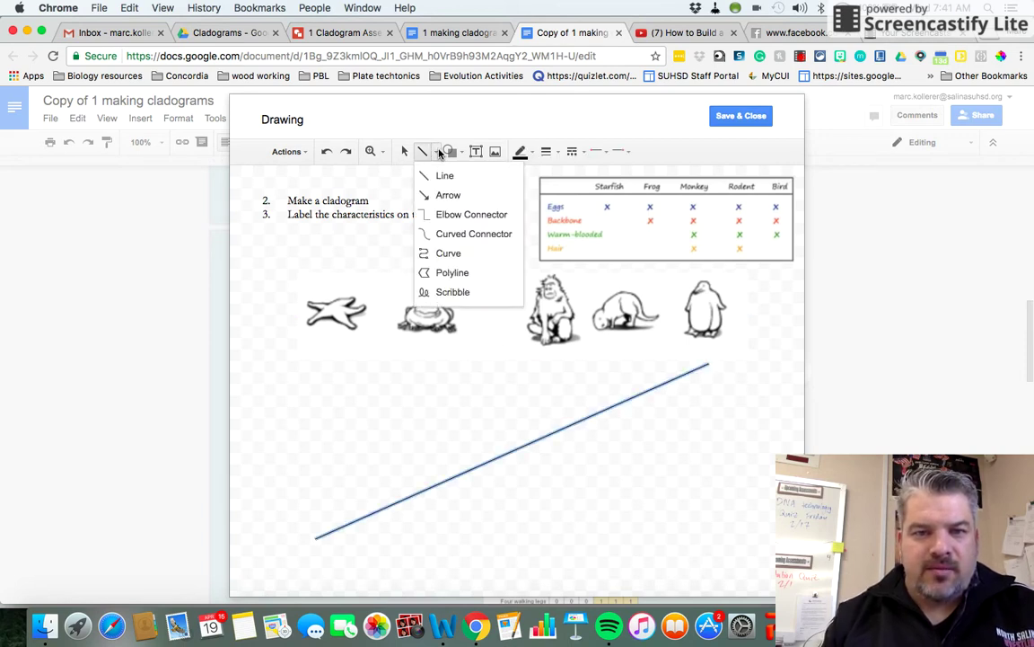
left_click(546, 151)
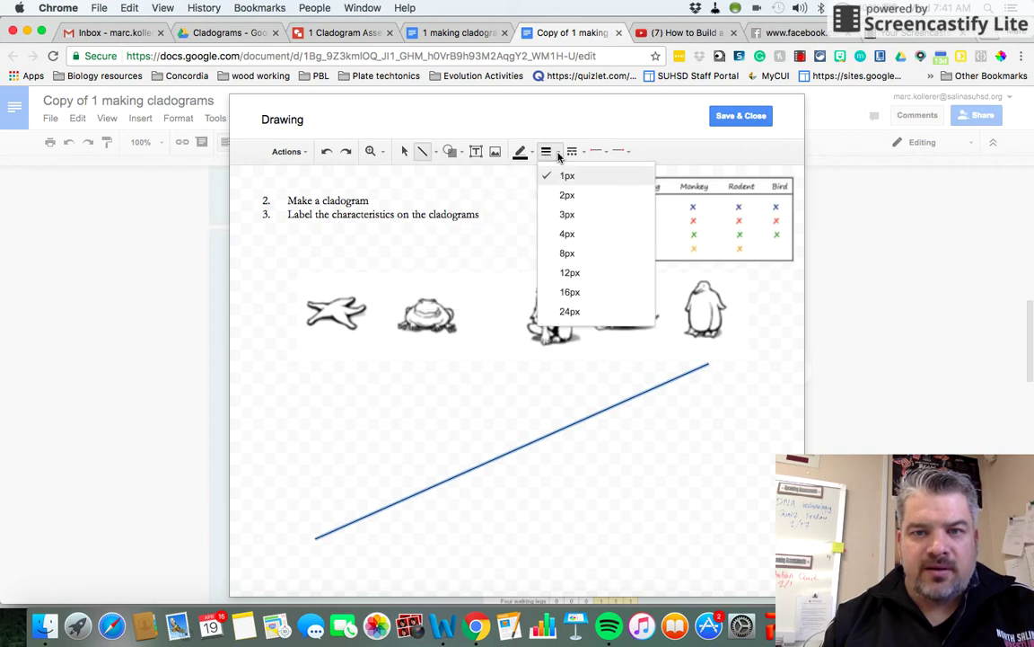
left_click(584, 232)
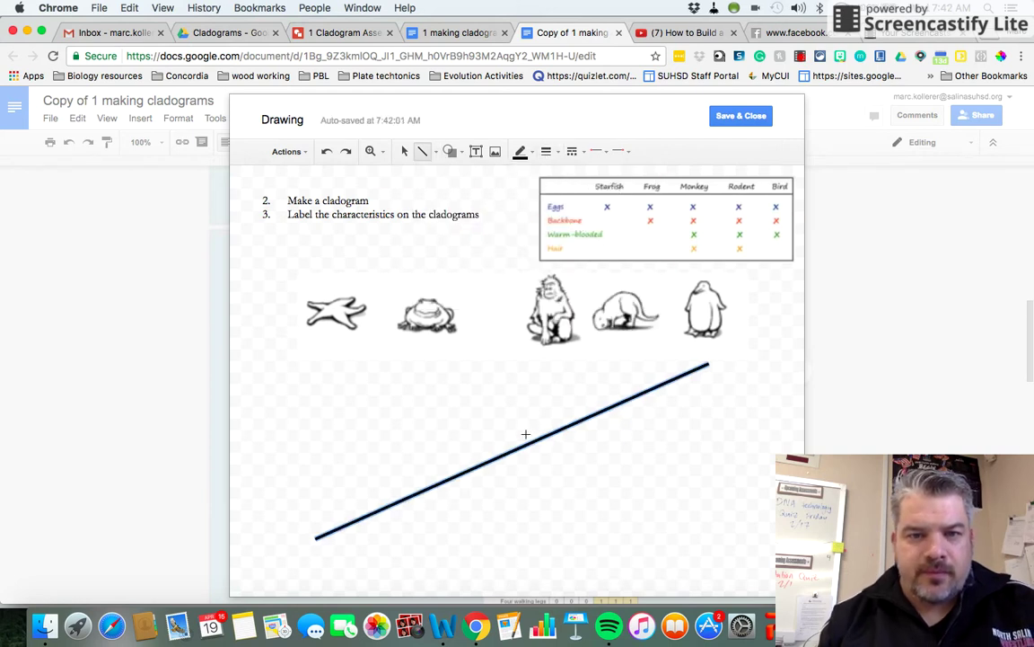
left_click(577, 205)
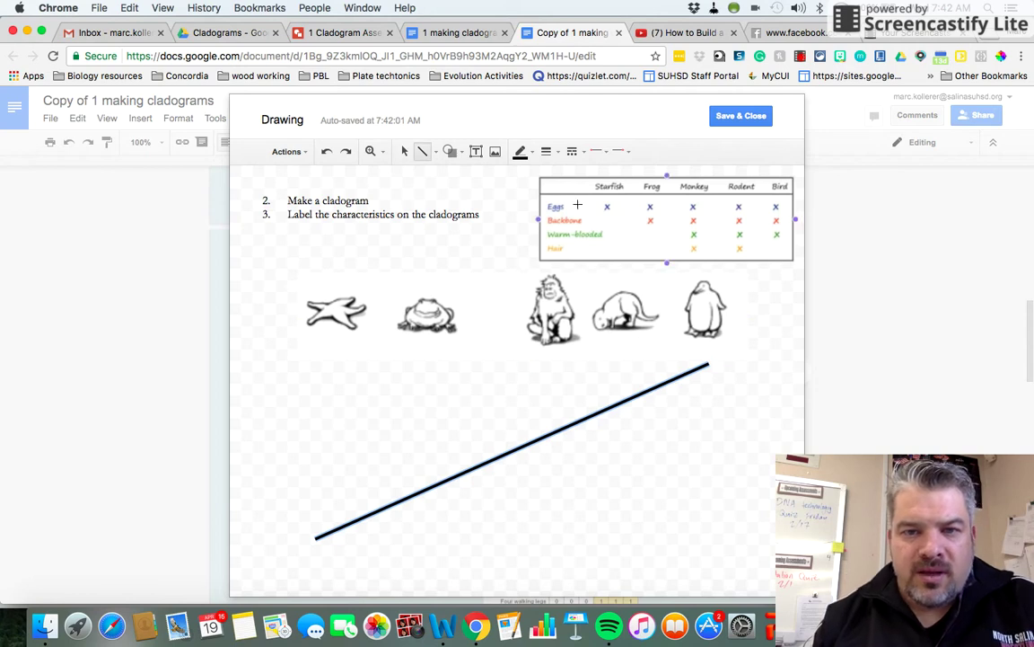
left_click(509, 189)
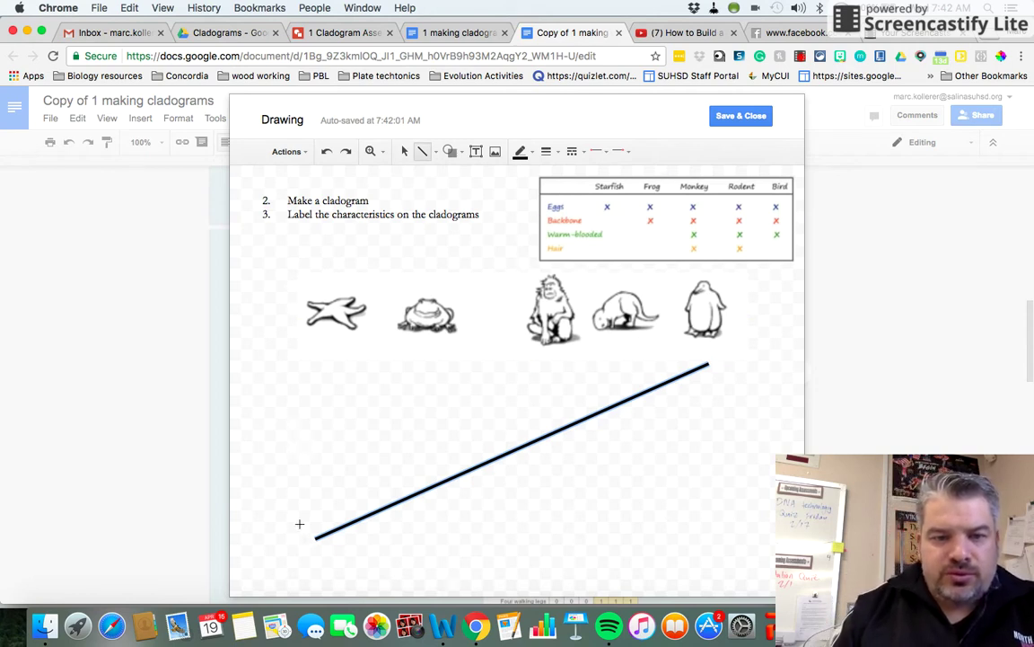
Extend the lower end of the diagonal line a little further down and outward along its slope.
left_click_drag(385, 564, 316, 501)
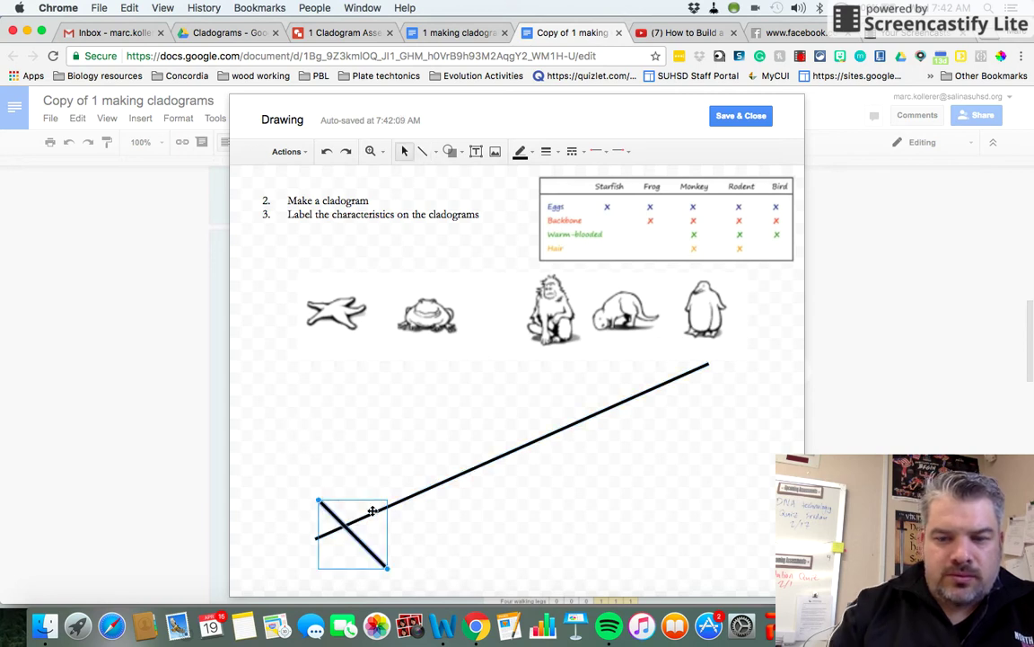
key("BackSpace")
left_click(351, 522)
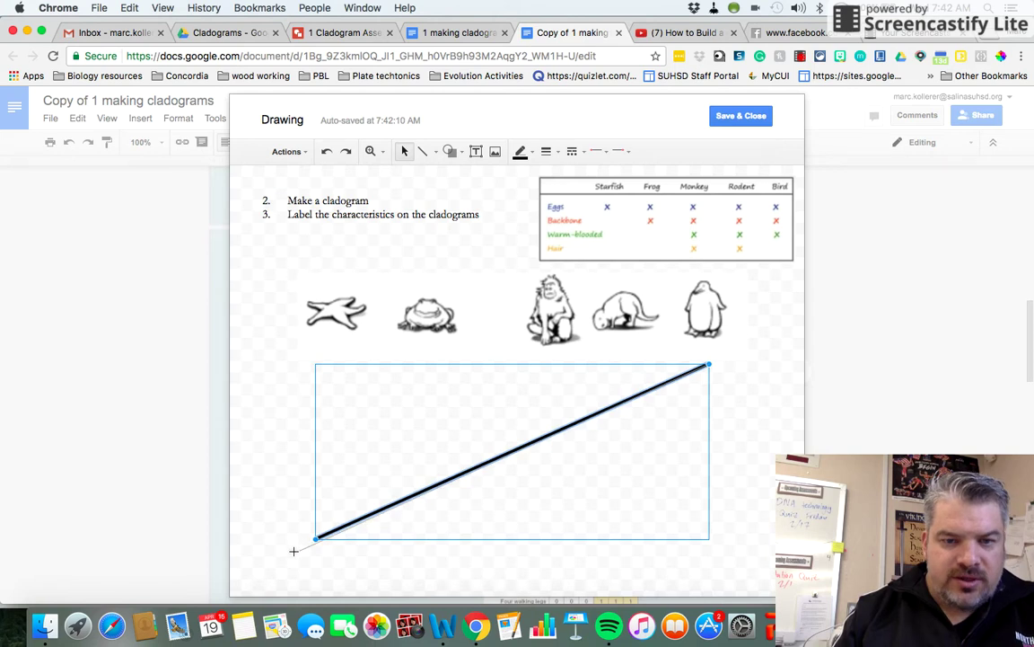
left_click_drag(288, 553, 279, 554)
left_click(241, 485)
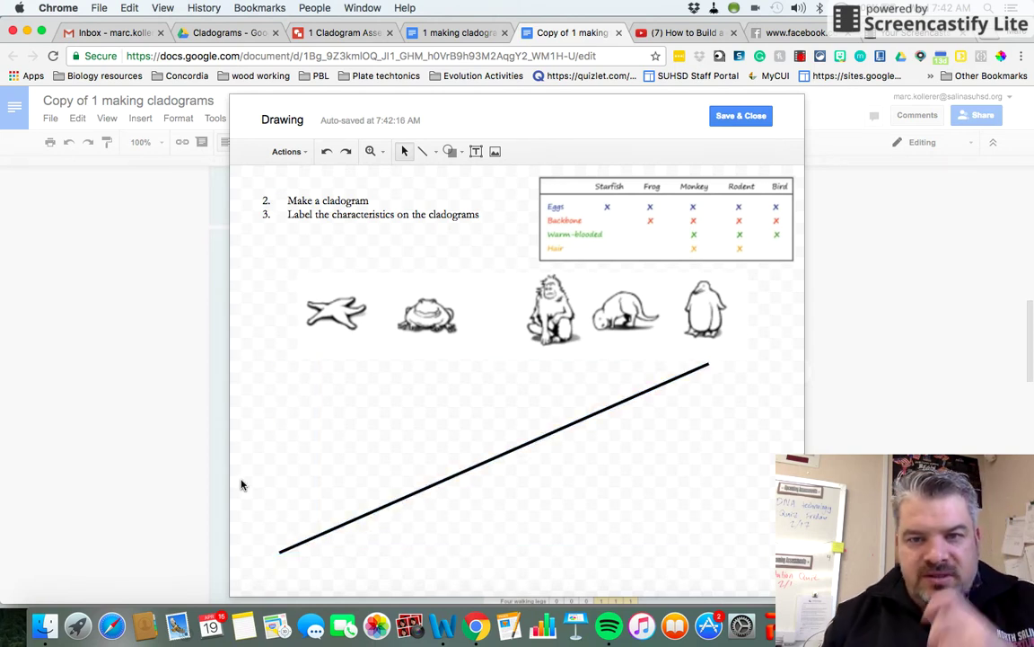
Draw a short vertical tick across the diagonal line's lower end and add the text label "Eggs" below it.
left_click(422, 151)
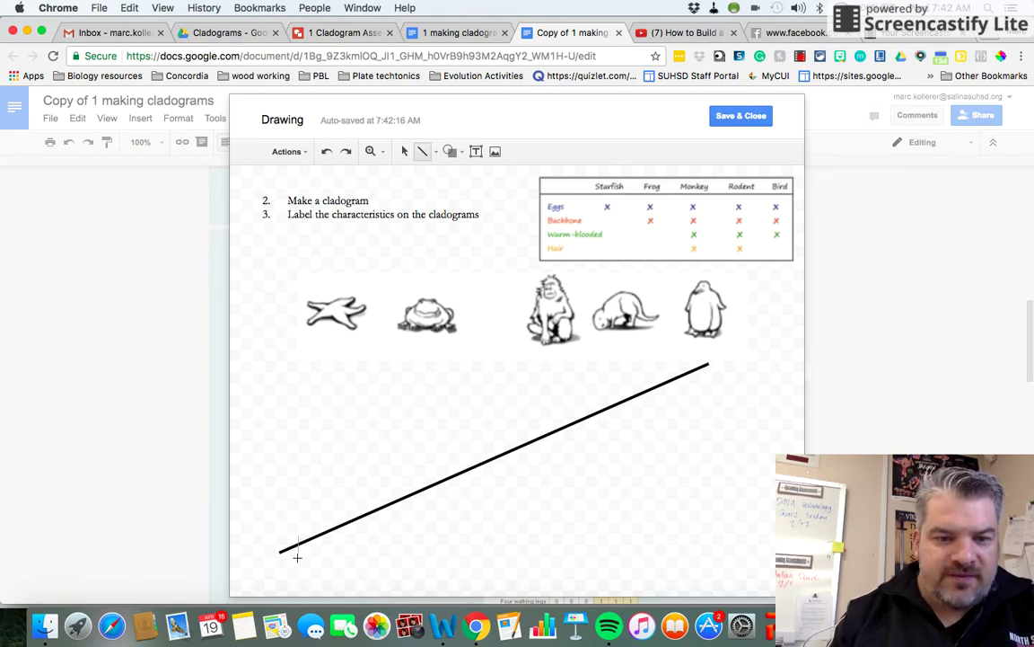
left_click_drag(298, 557, 297, 540)
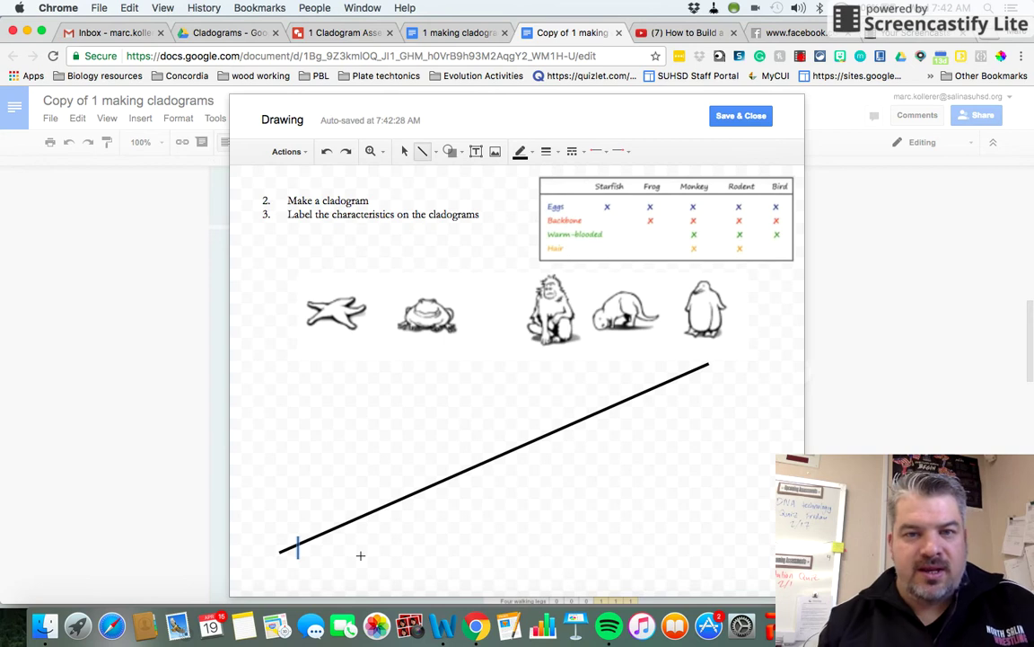
left_click(476, 151)
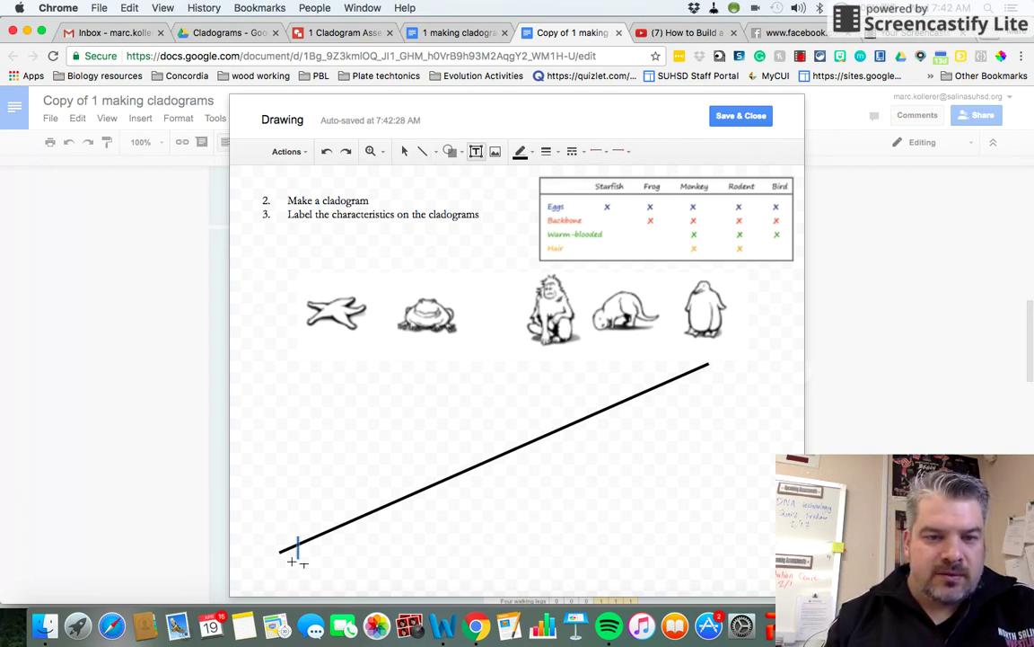
left_click_drag(281, 563, 326, 587)
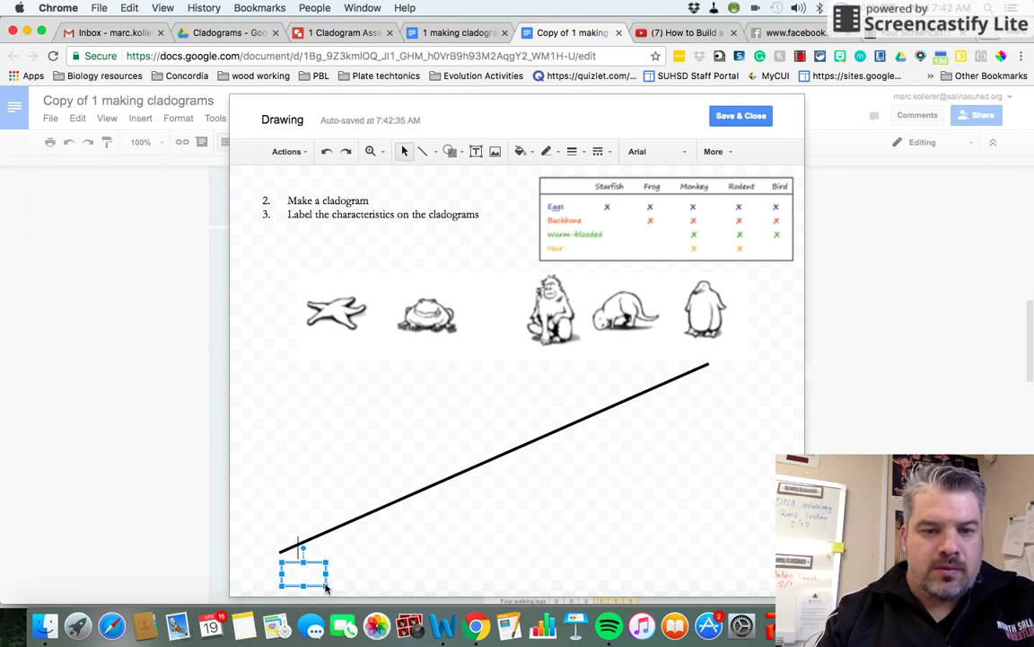
type("Eggs")
left_click(400, 545)
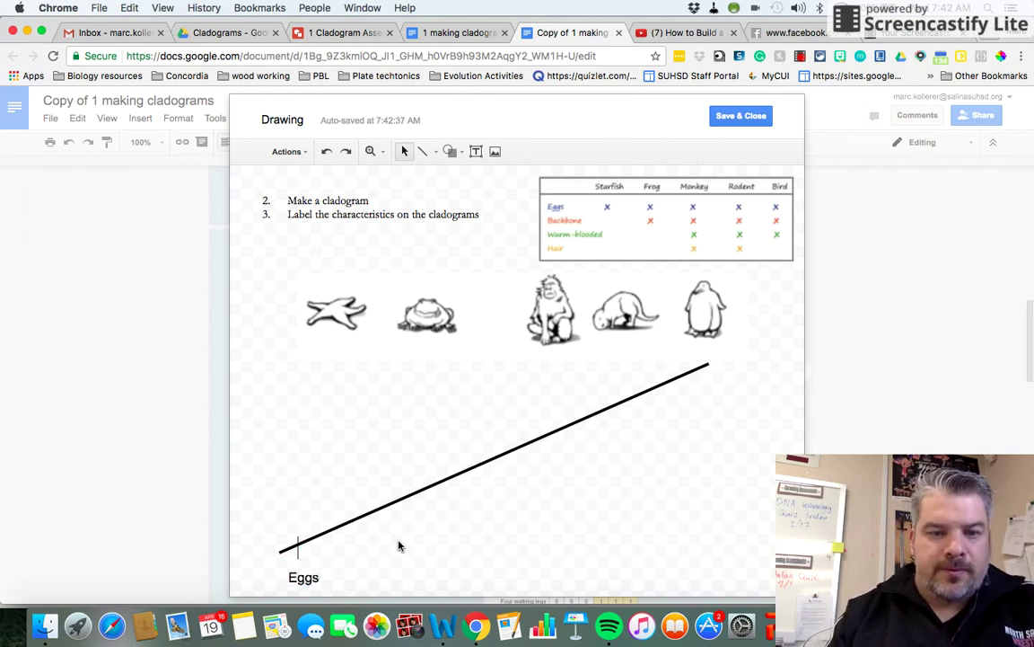
Duplicate the diagonal line and reshape the copy into a vertical branch from the starfish down to the diagonal line.
left_click(467, 473)
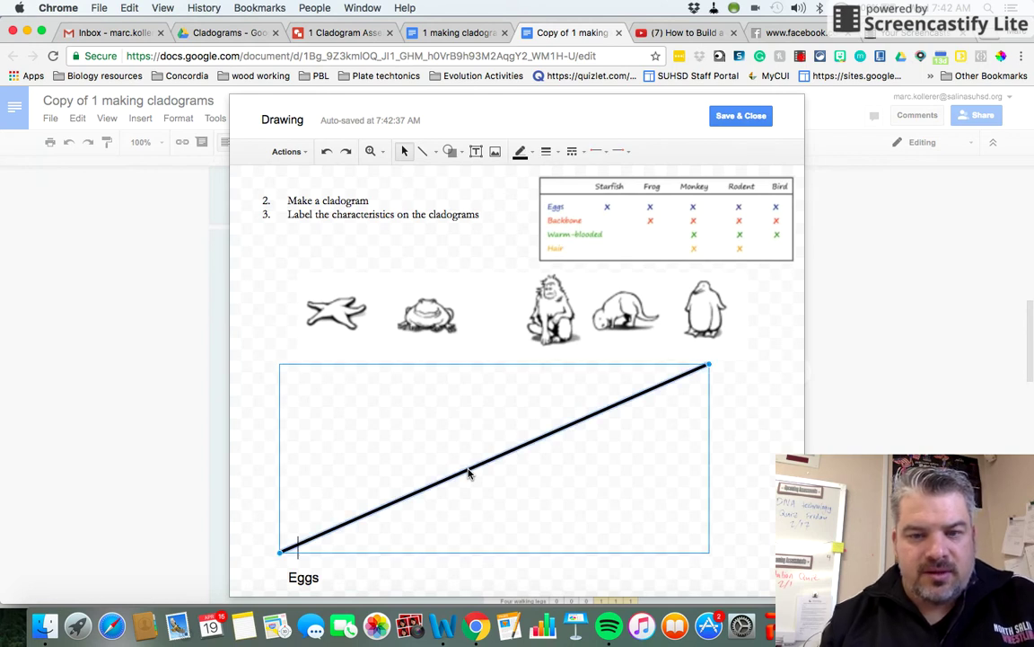
left_click(732, 487)
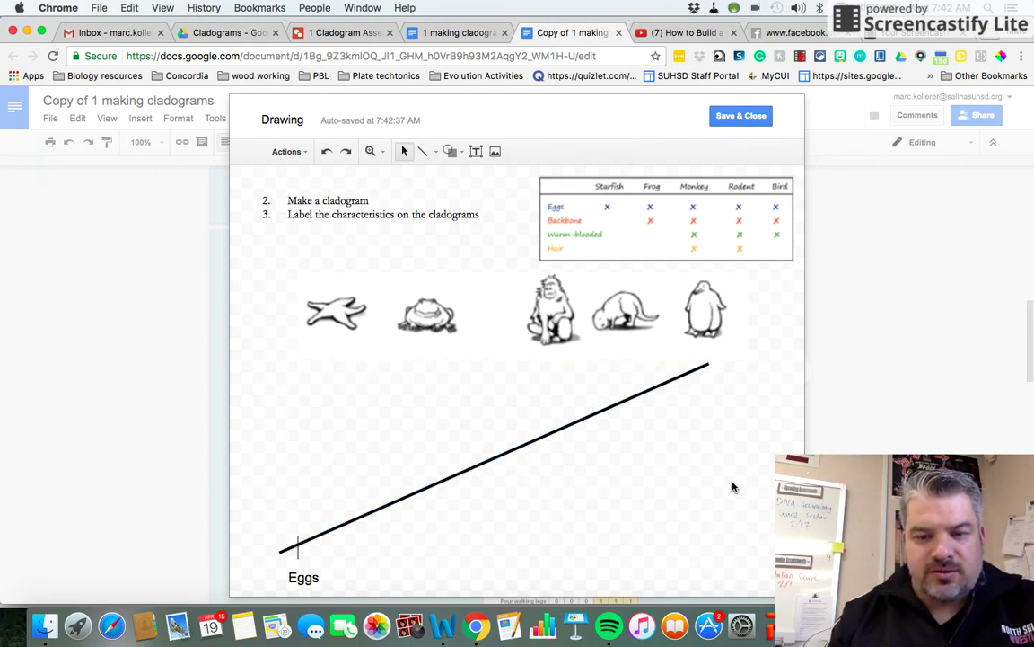
key("ctrl+v")
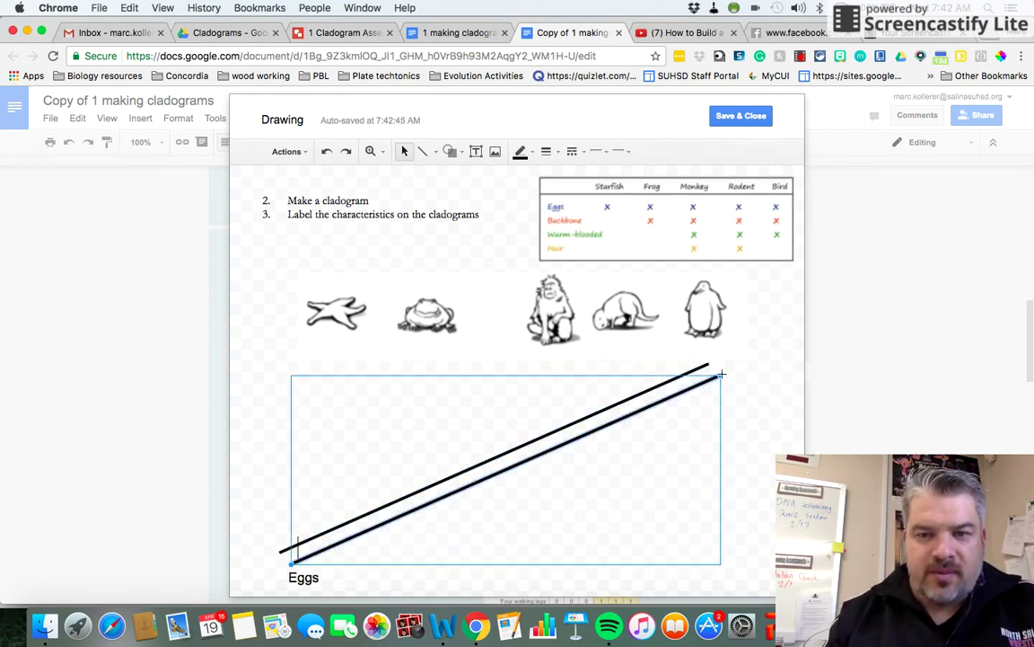
left_click_drag(720, 376, 329, 339)
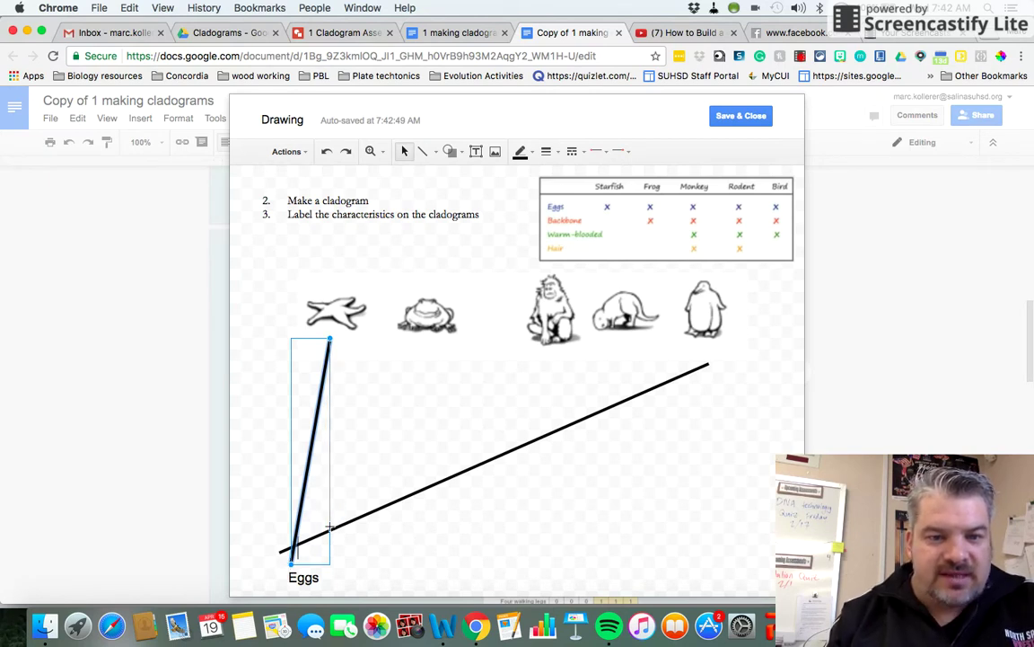
left_click_drag(331, 529, 330, 531)
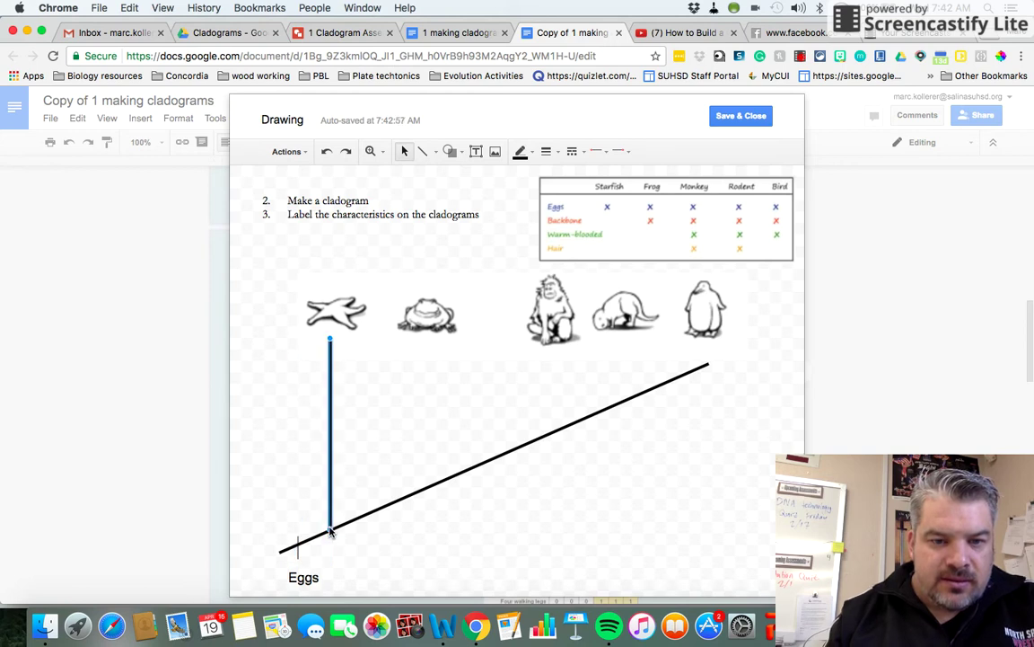
left_click(439, 543)
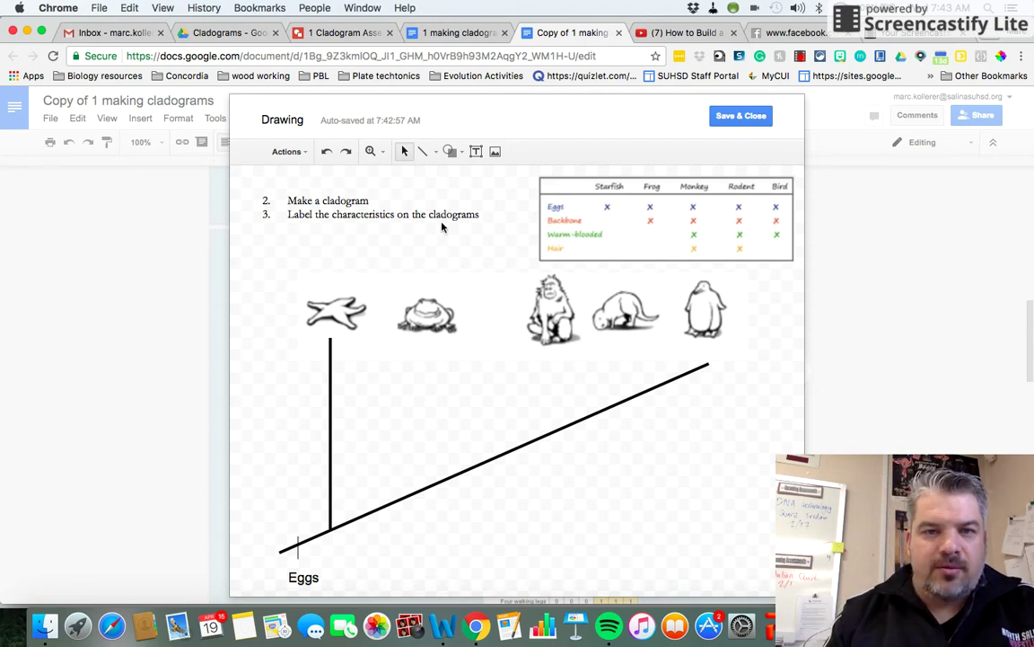
Duplicate the Eggs tick mark and place the copy on the diagonal line just past the starfish branch.
left_click(299, 554)
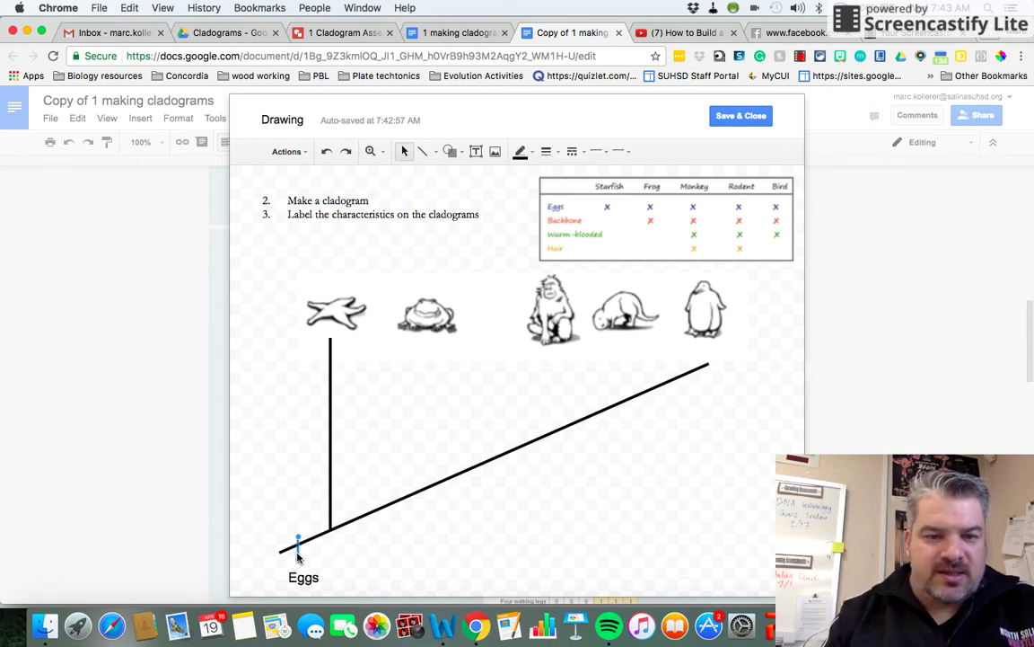
left_click(377, 541)
left_click(308, 554)
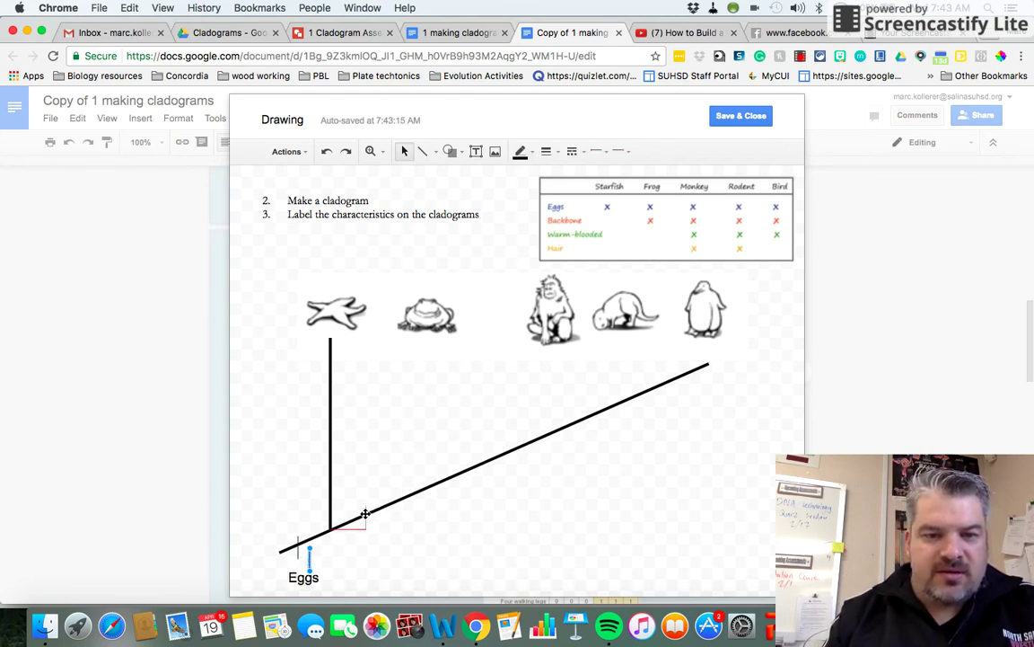
left_click_drag(365, 514, 365, 510)
left_click(393, 553)
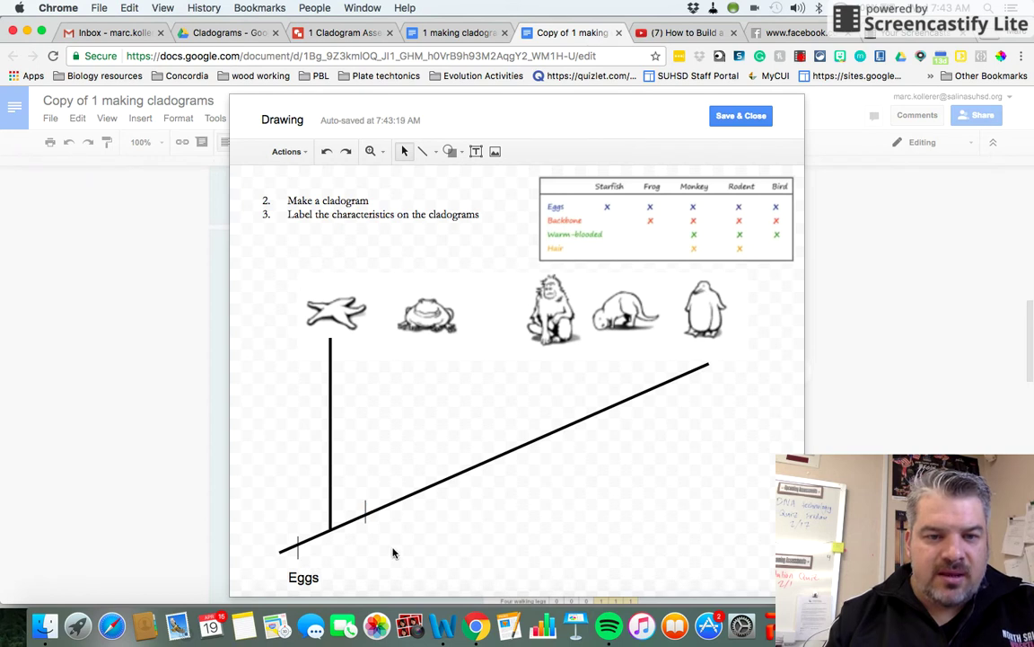
Duplicate the Eggs label, place the copy below the second tick mark, and change its text to "Back bone".
left_click(297, 577)
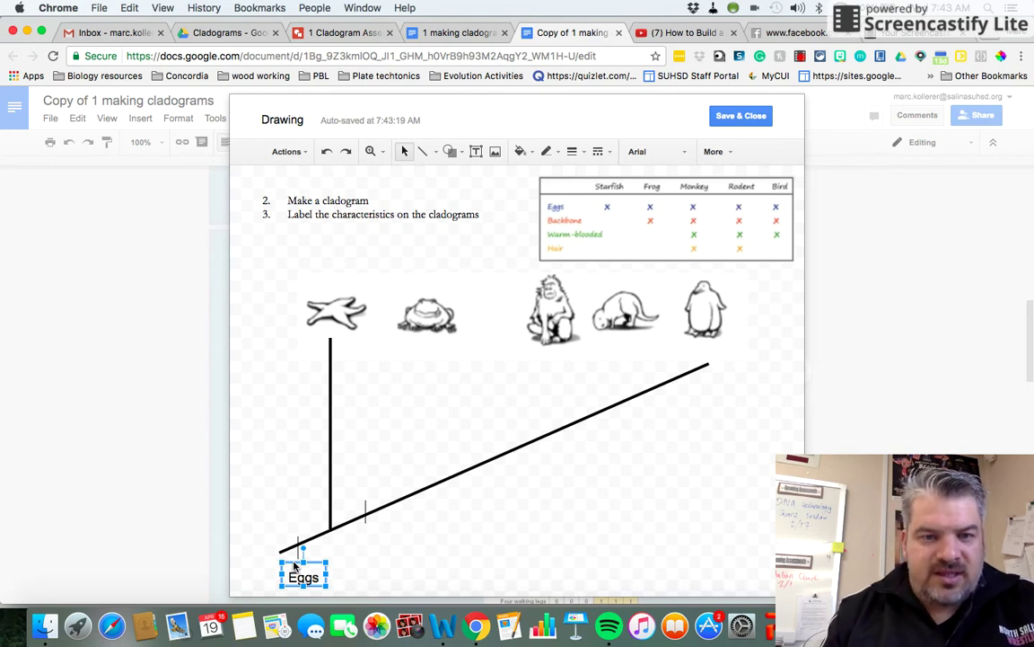
left_click_drag(294, 564, 386, 529)
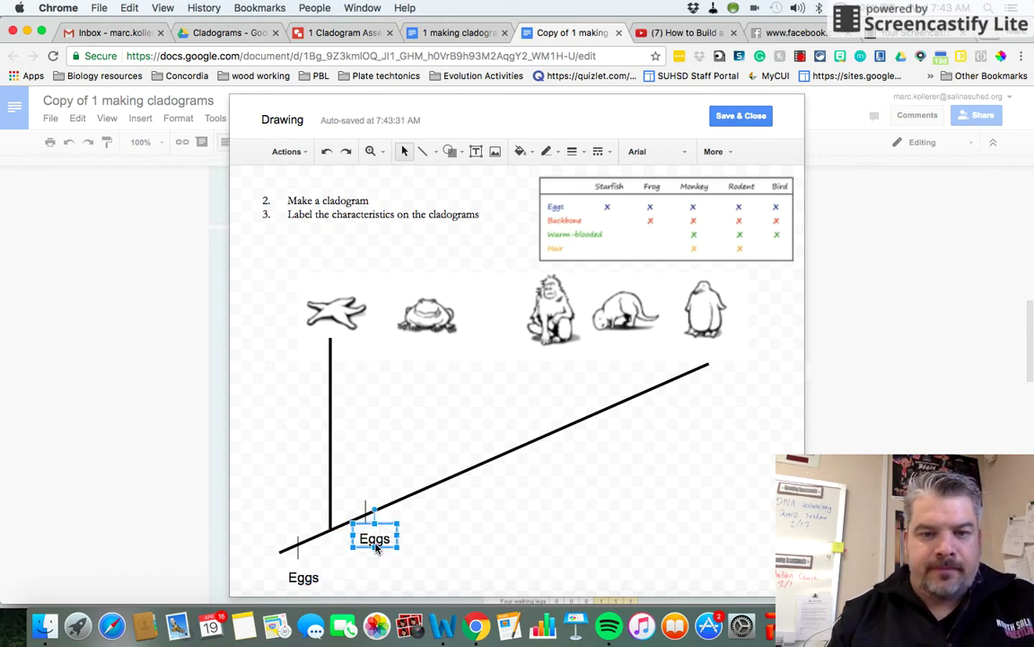
double_click(376, 539)
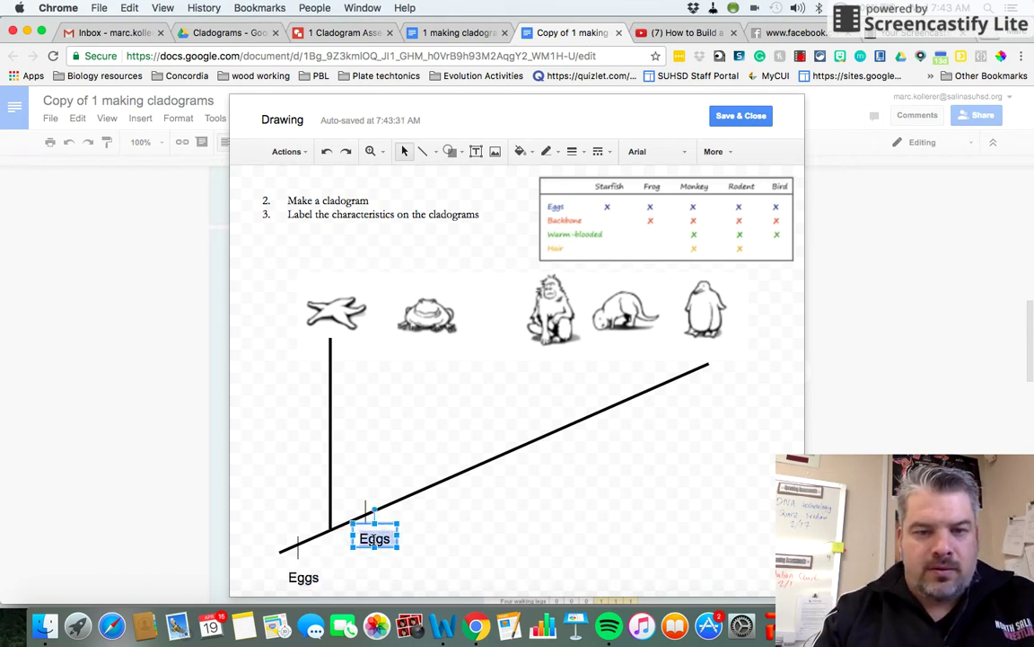
type("Back bo")
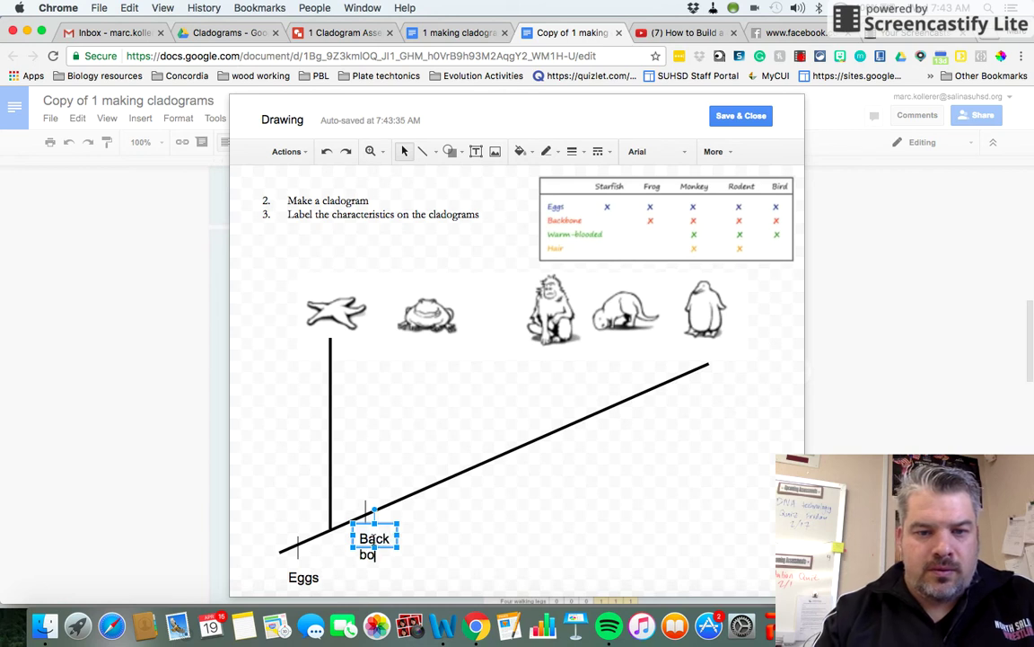
key("BackSpace")
key("BackSpace")
key("BackSpace")
type("k bone")
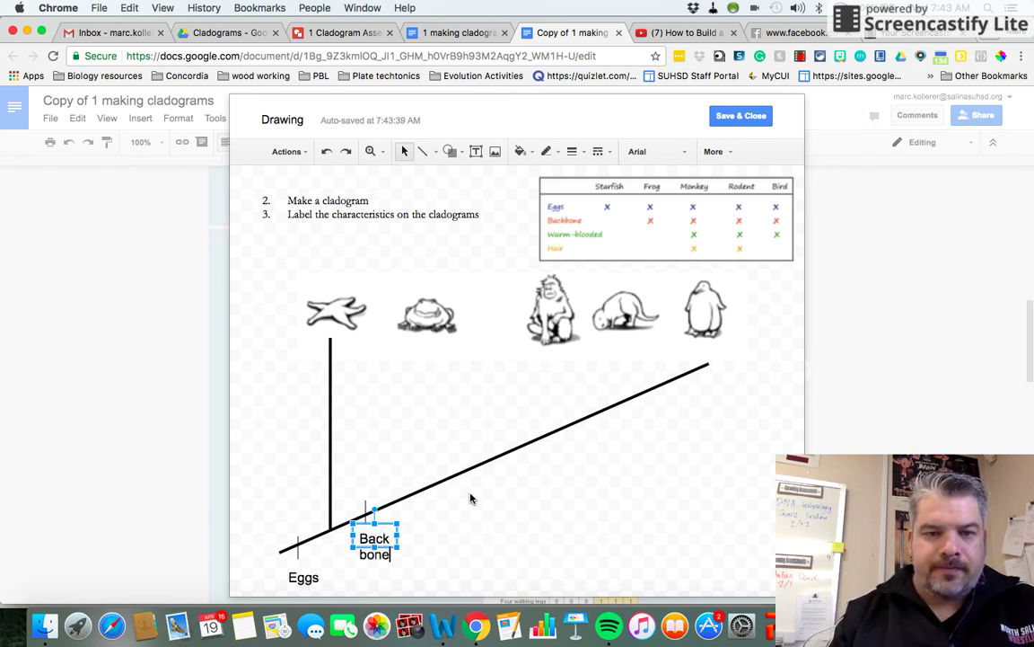
left_click(411, 444)
Duplicate the starfish branch, place the copy under the frog, and shorten its lower end to meet the diagonal line.
left_click(329, 428)
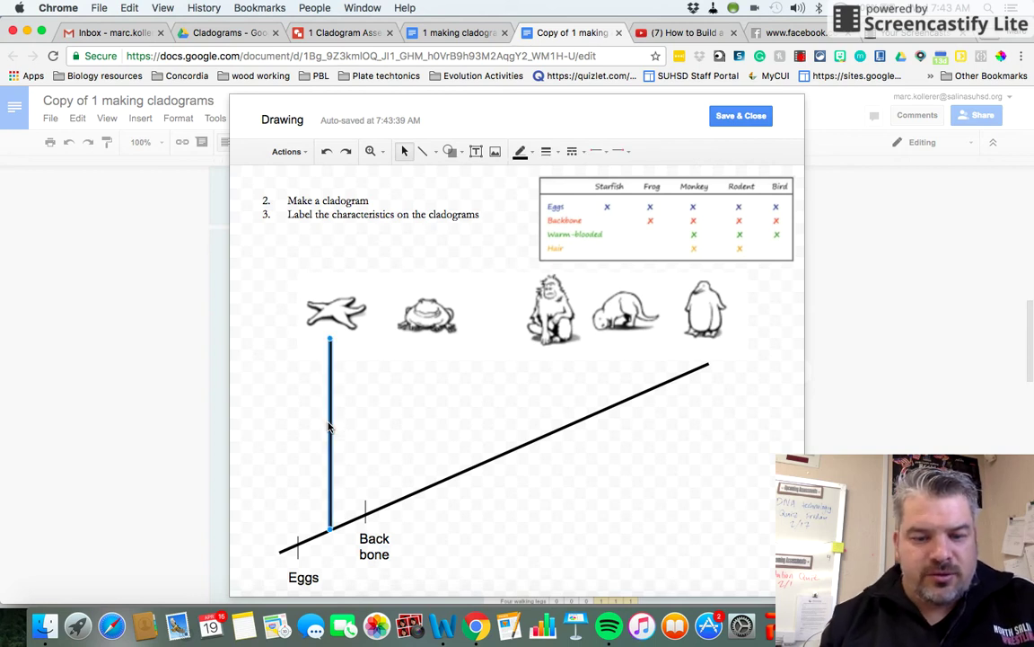
key("super+d")
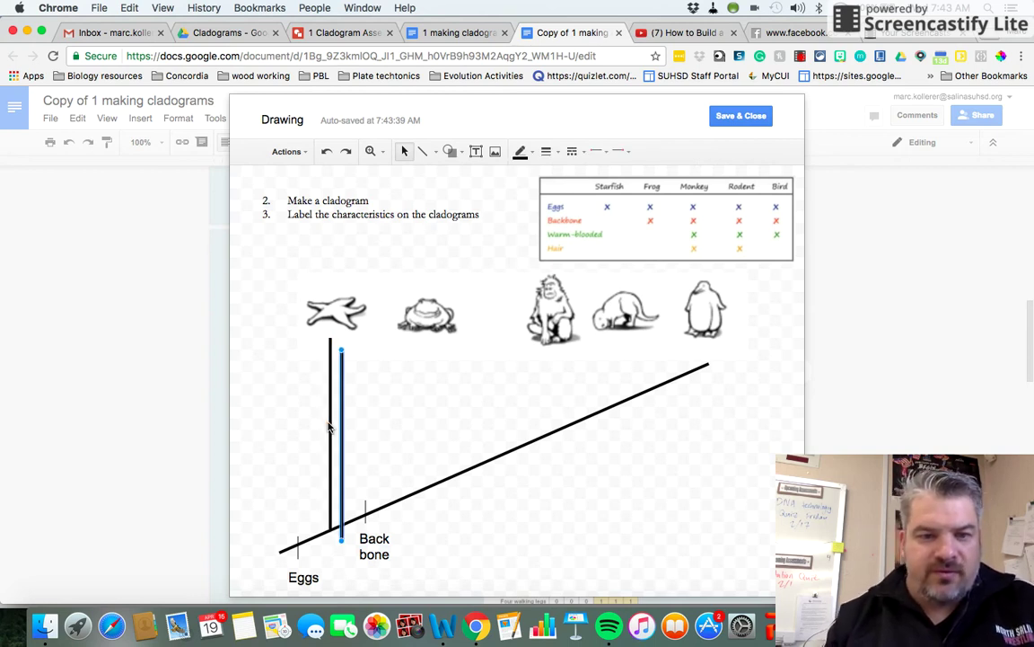
left_click_drag(341, 428, 427, 419)
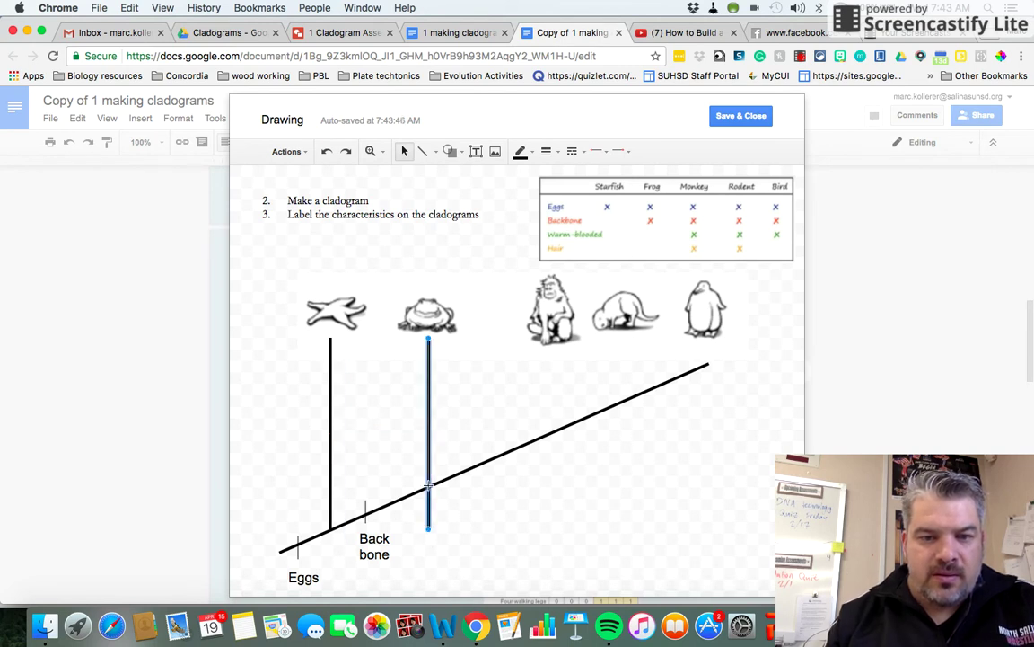
left_click_drag(429, 486, 429, 485)
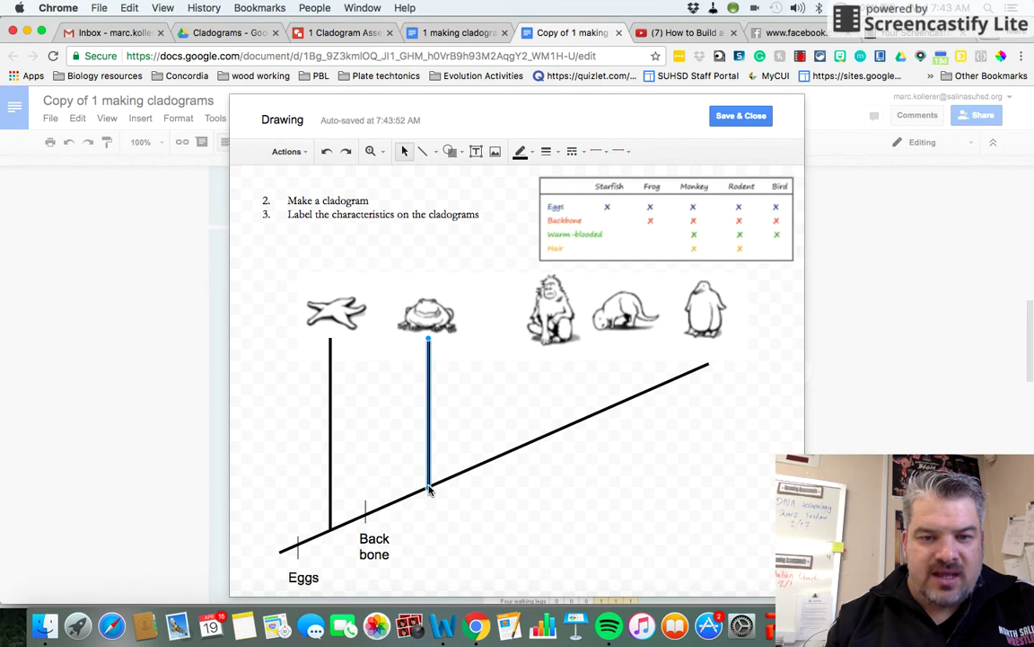
left_click(495, 518)
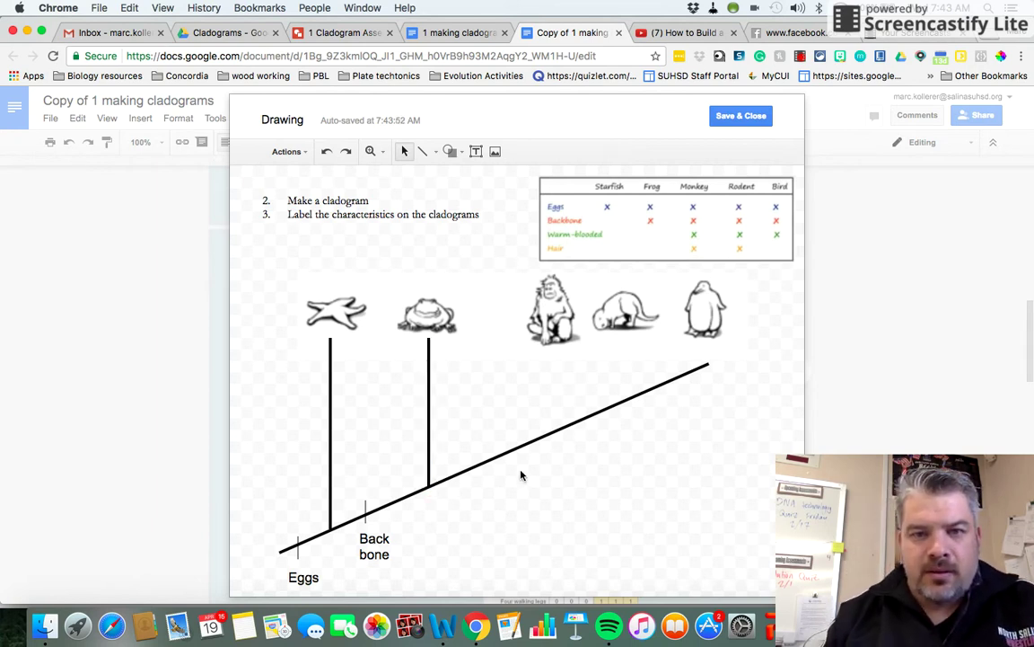
Duplicate the Back bone tick mark and place the copy on the diagonal line just past the frog branch.
left_click(368, 539)
left_click(365, 508)
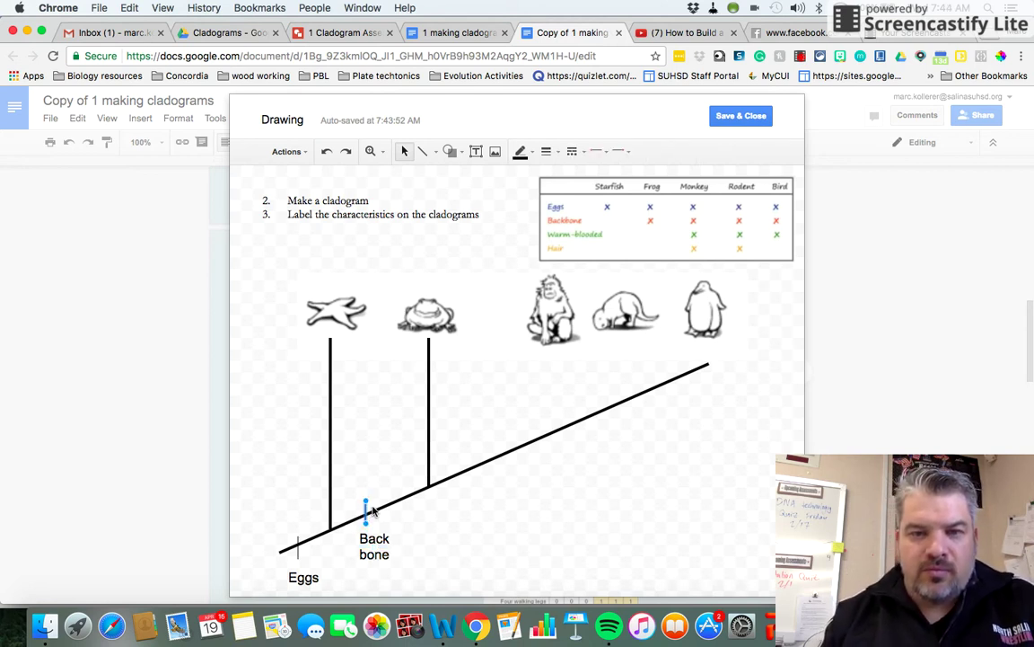
key("ctrl+d")
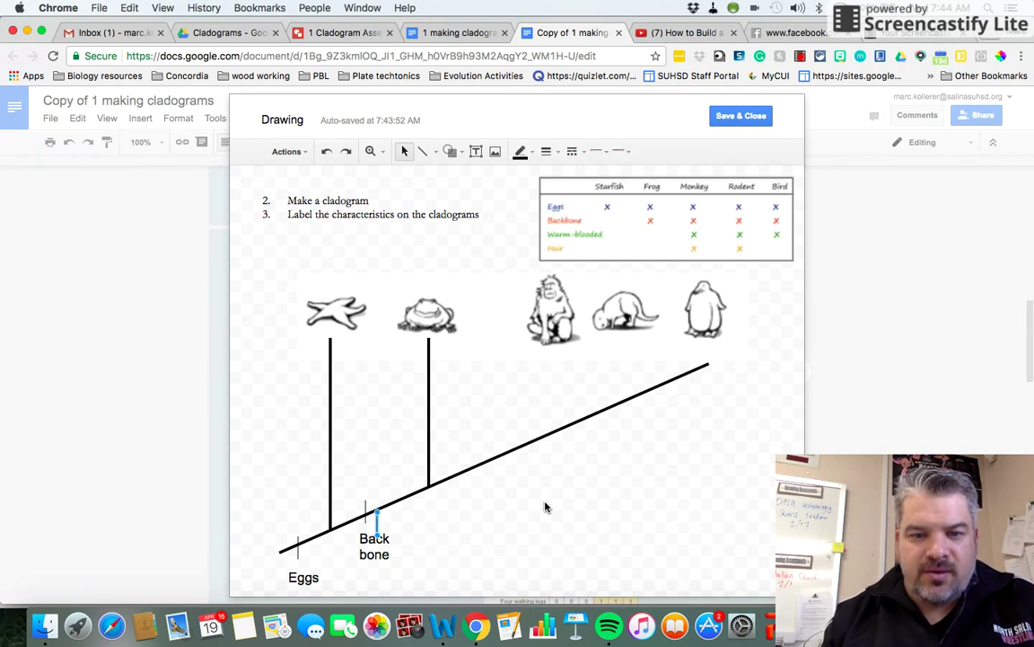
left_click_drag(376, 528, 494, 459)
Duplicate the "Back bone" label, place the copy below the third tick mark, and change its text to "Warm-blooded".
left_click(386, 530)
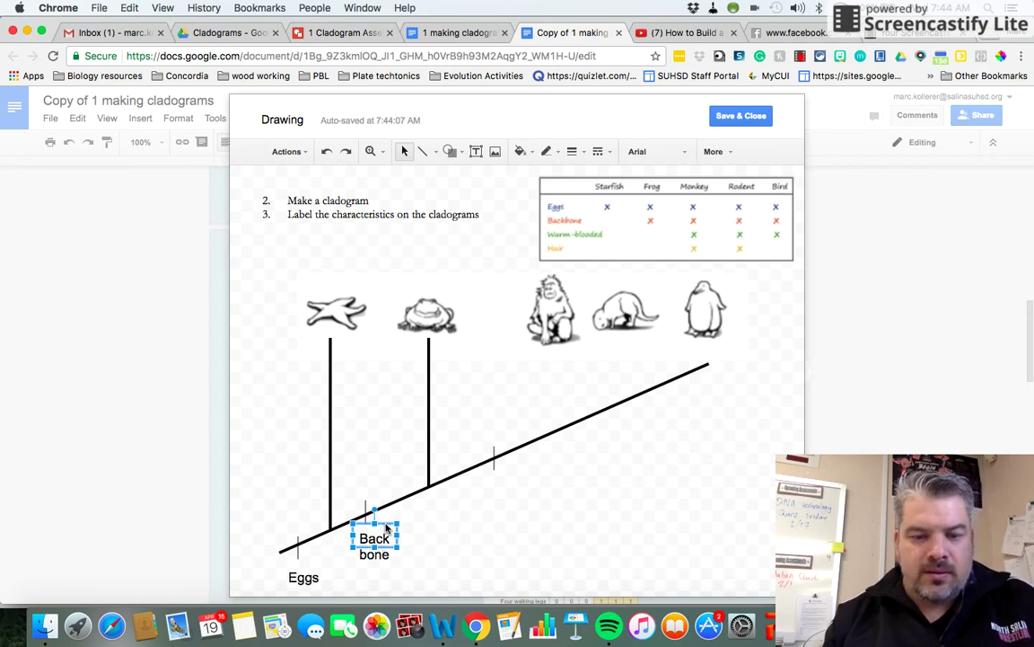
left_click(482, 528)
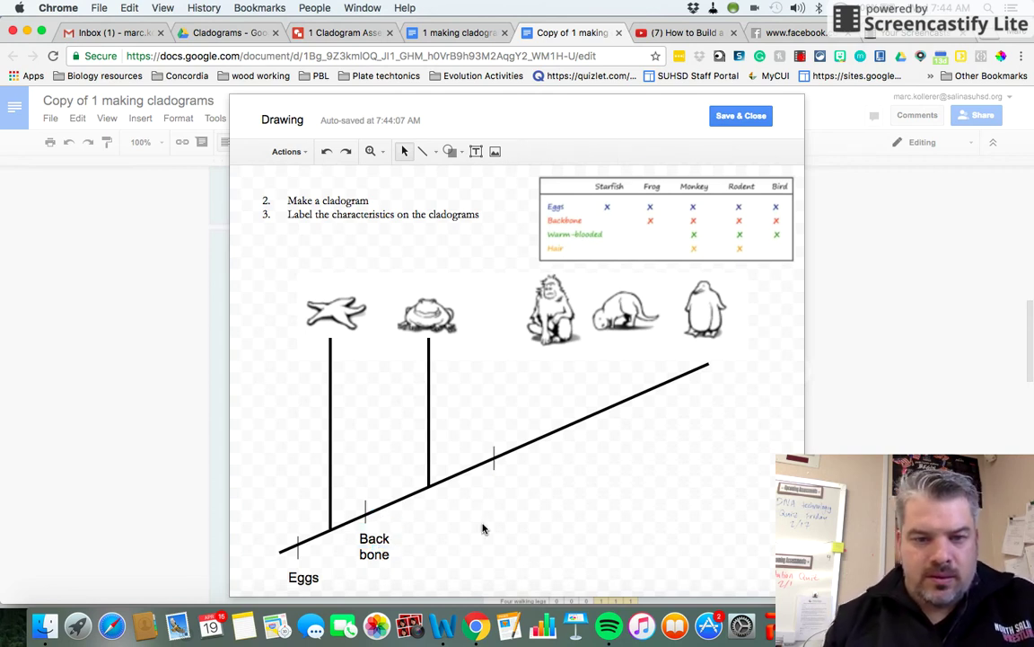
left_click(375, 544)
key("ctrl+d")
left_click_drag(393, 536, 499, 485)
double_click(496, 491)
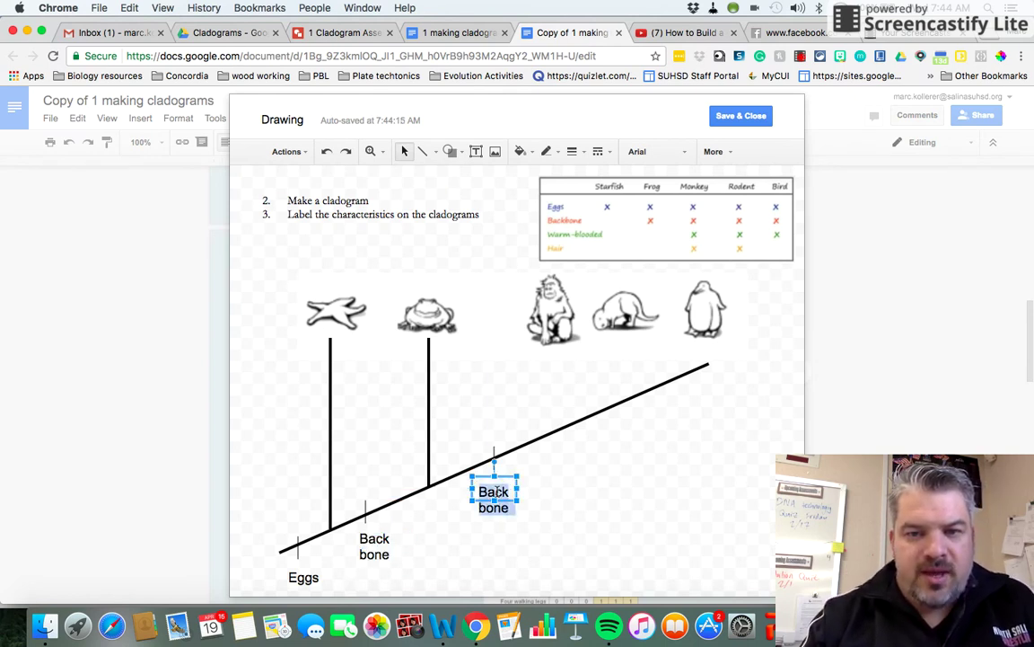
type("W")
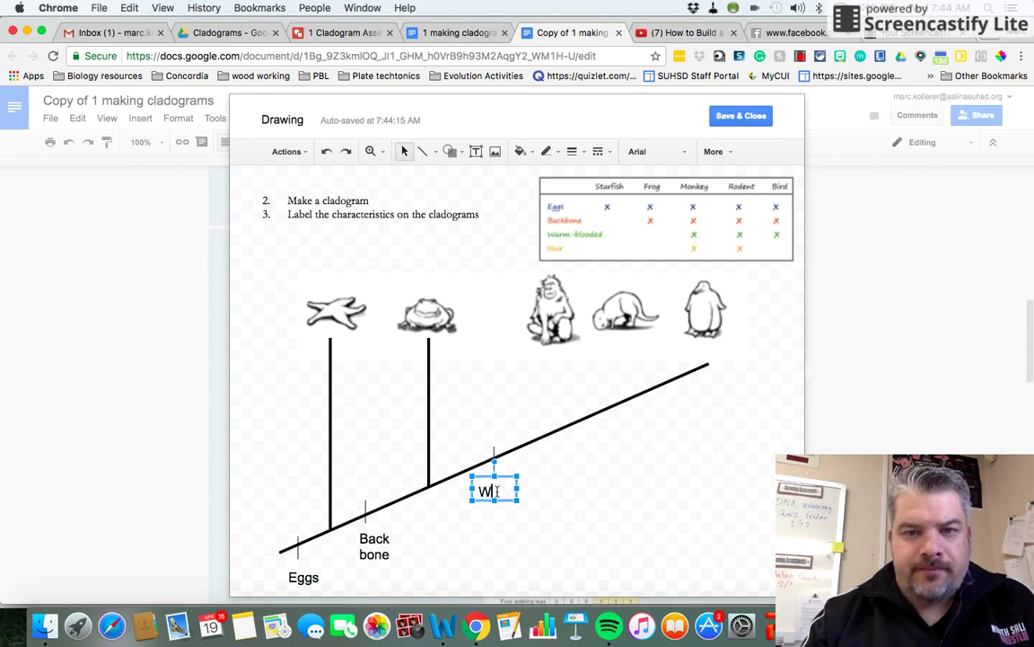
type("arm-")
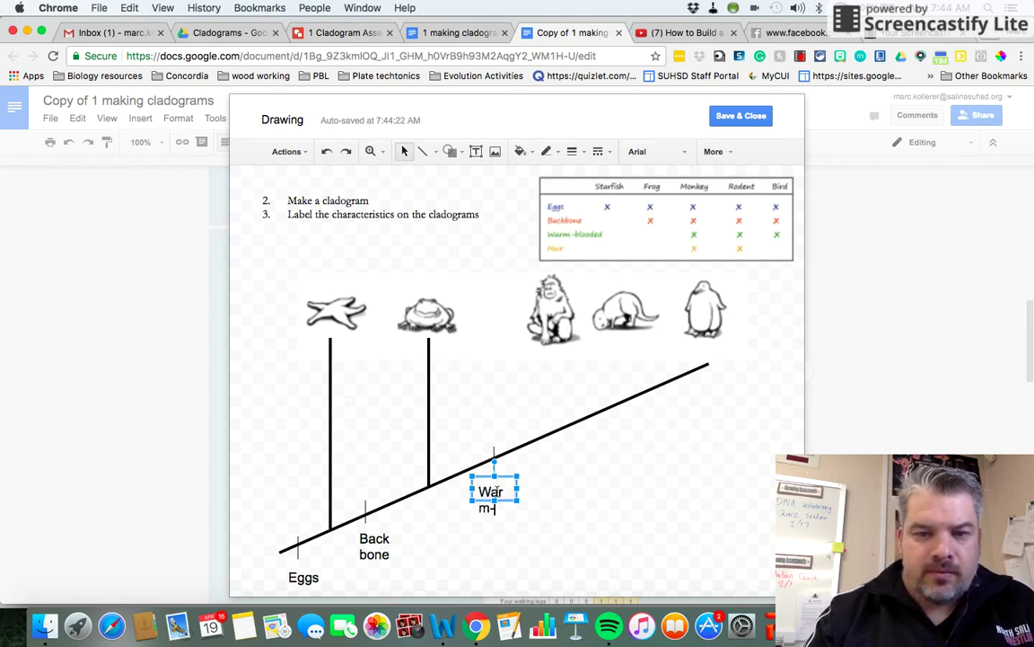
type("blooded")
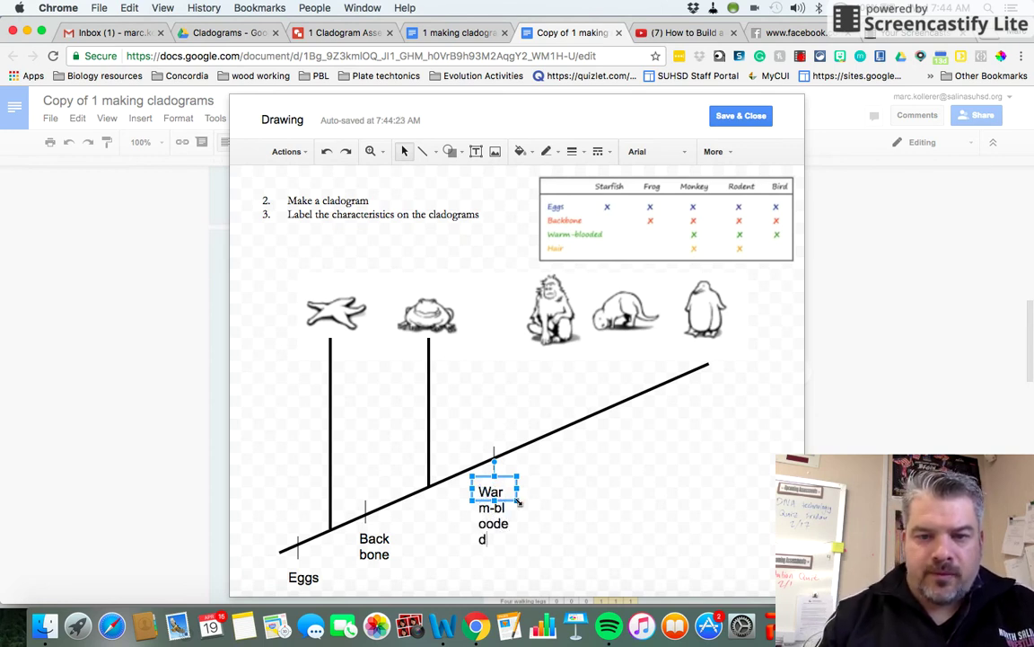
Enlarge the "Warm-blooded" text box to fit its text on two lines and centre it beneath the third tick mark.
left_click_drag(518, 501, 545, 519)
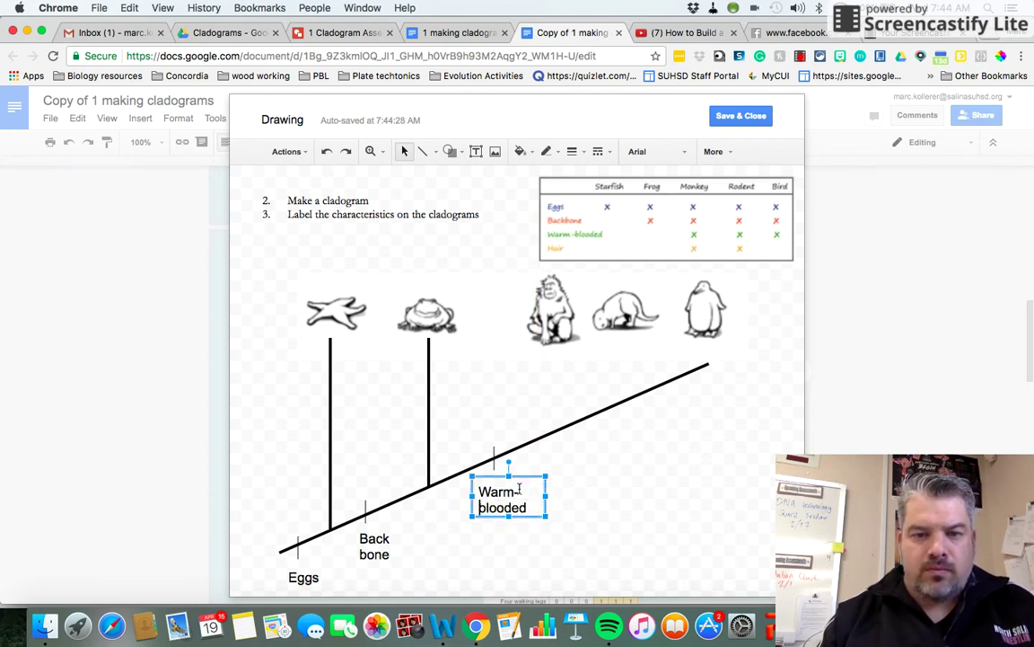
left_click_drag(525, 476, 507, 477)
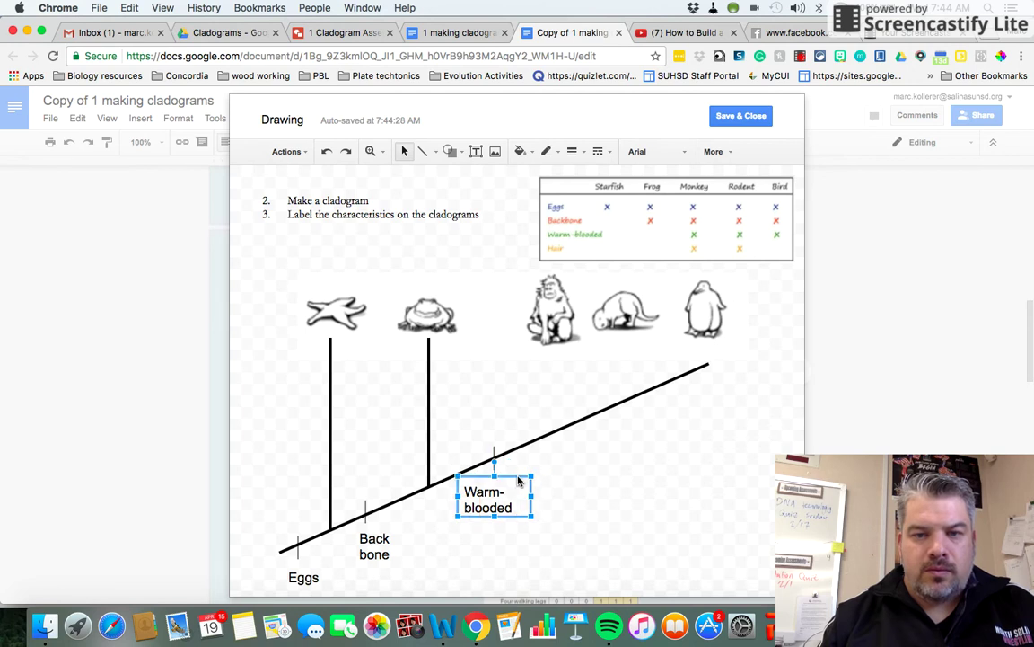
left_click(600, 473)
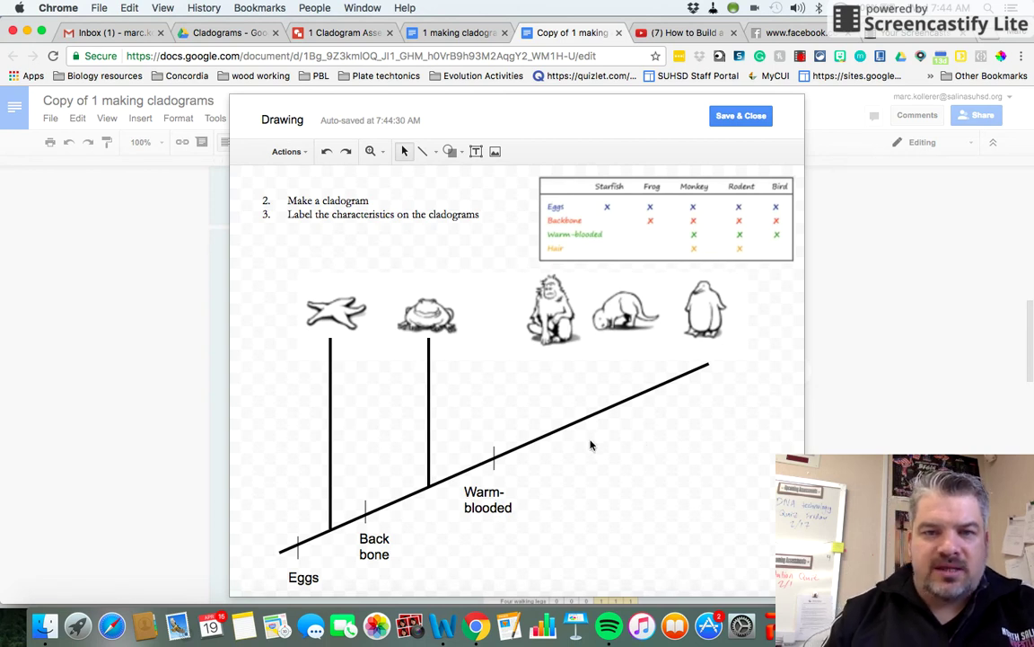
Duplicate the frog branch, place the copy under the monkey, and shorten its lower end to meet the diagonal line.
left_click(429, 455)
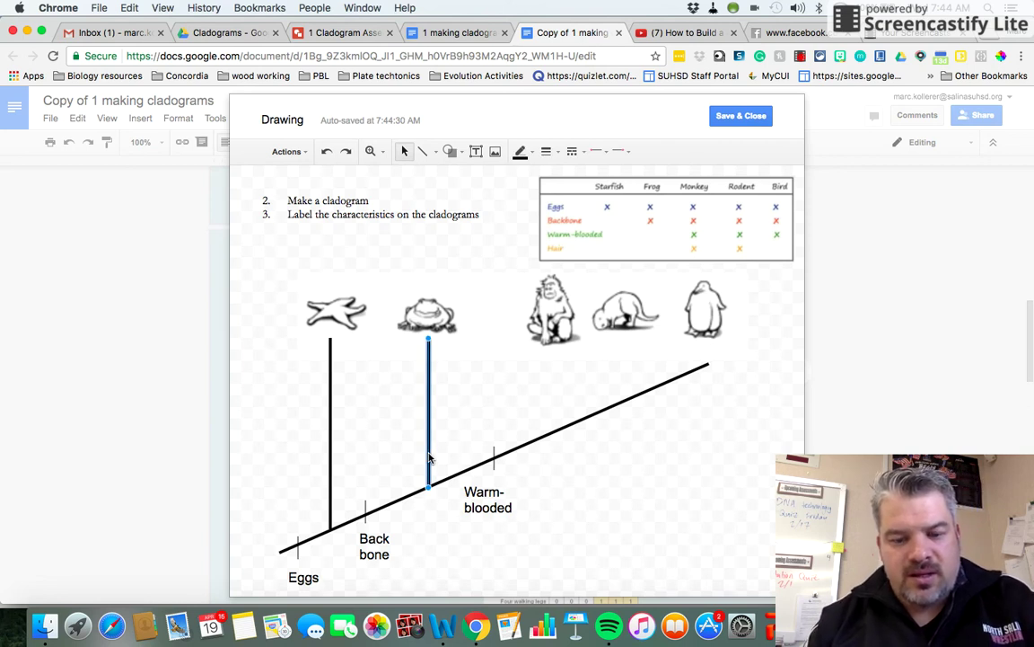
key("super+d")
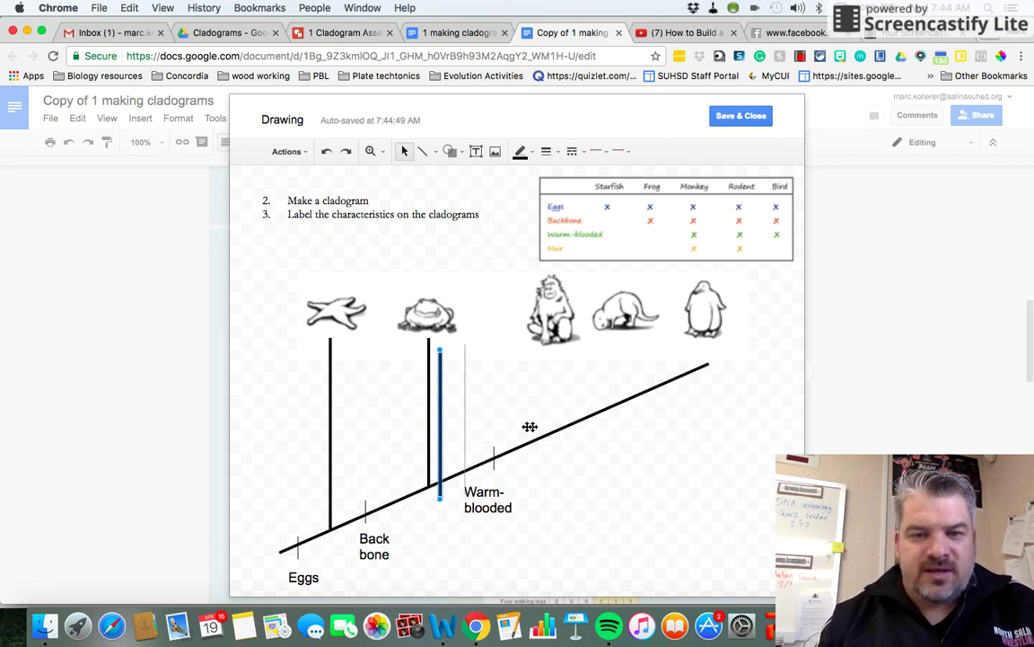
left_click_drag(530, 426, 557, 440)
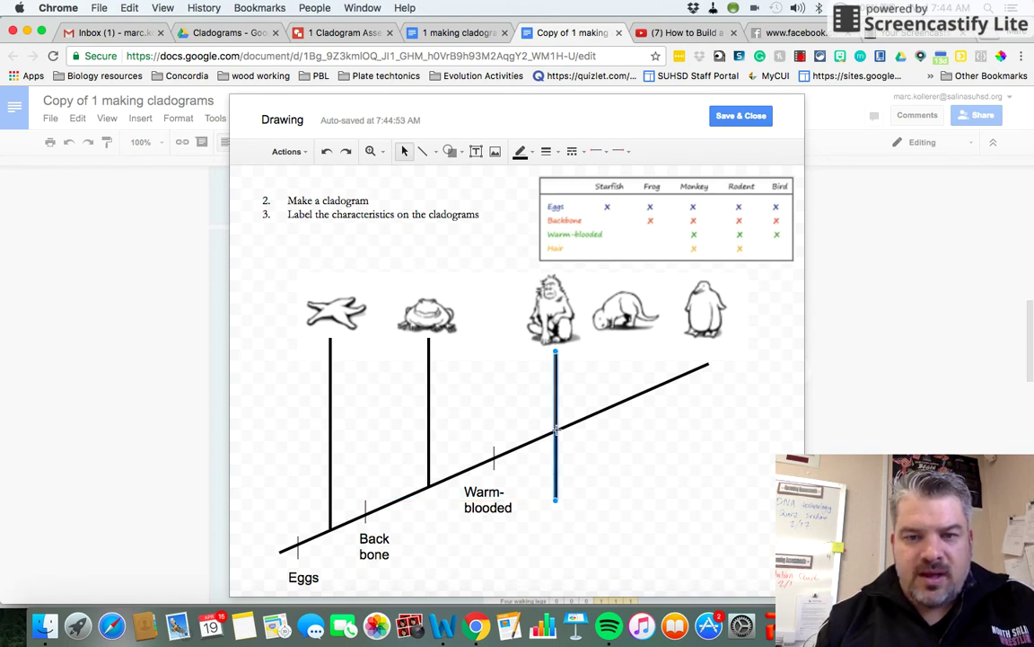
left_click_drag(555, 501, 555, 435)
left_click(585, 479)
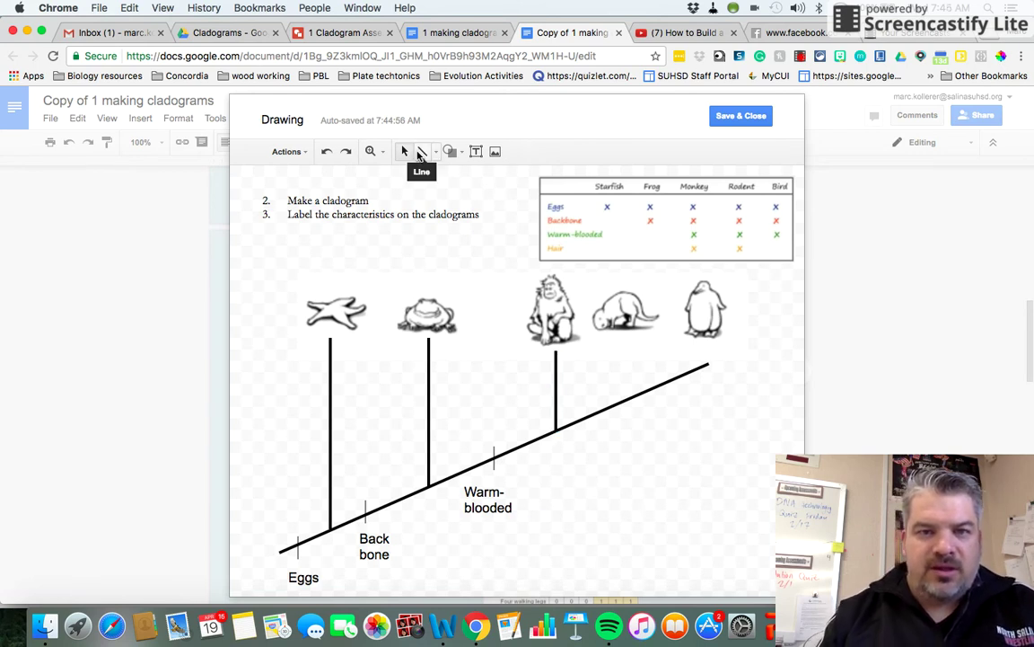
Duplicate the Warm-blooded tick mark and place the copy as a horizontal tick across the lower part of the monkey branch.
left_click(494, 458)
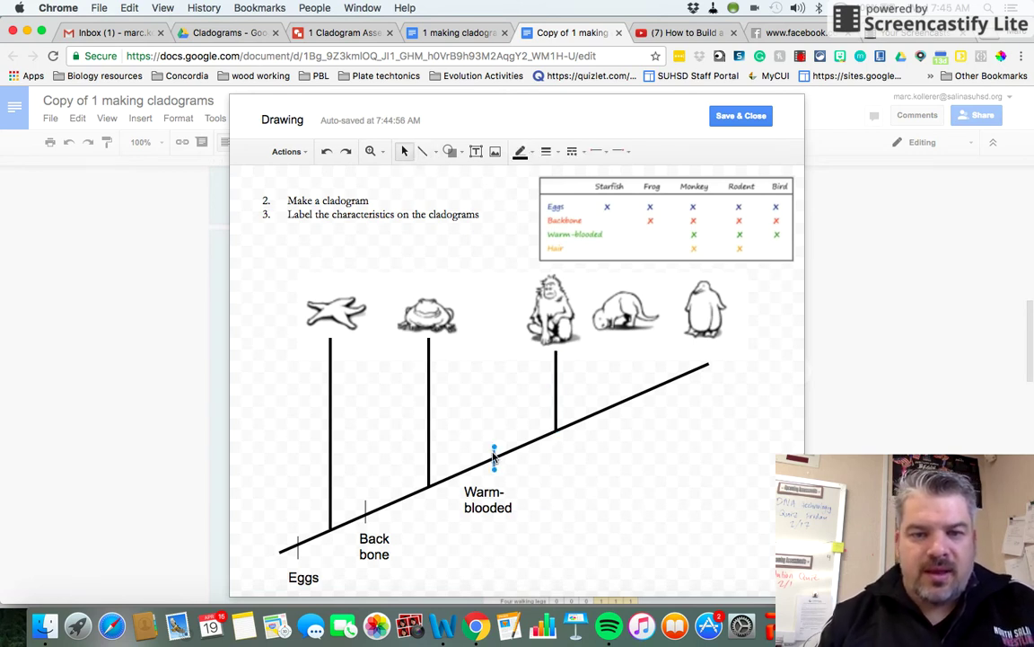
left_click(609, 489)
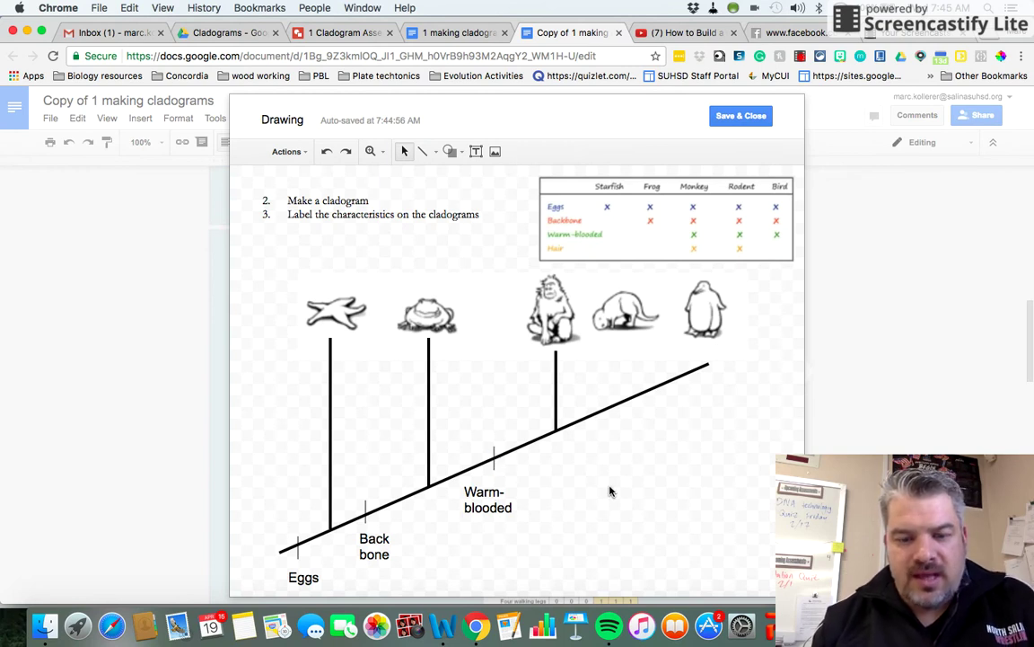
key("ctrl+v")
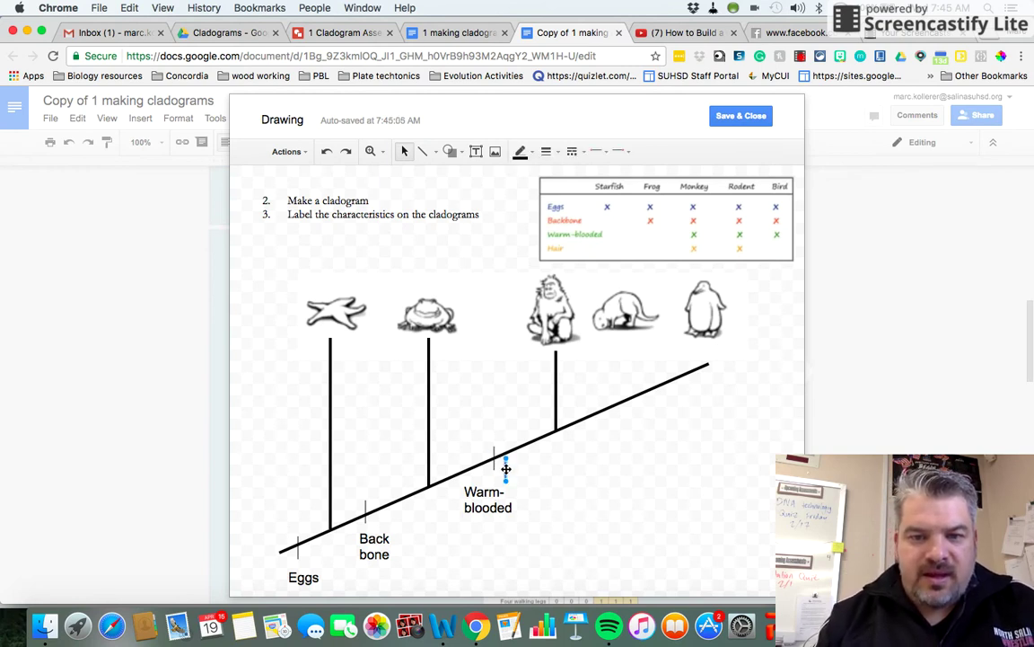
mouse_move(506, 469)
left_mouse_down()
mouse_move(505, 409)
mouse_move(537, 423)
mouse_move(529, 421)
mouse_move(558, 413)
left_mouse_up()
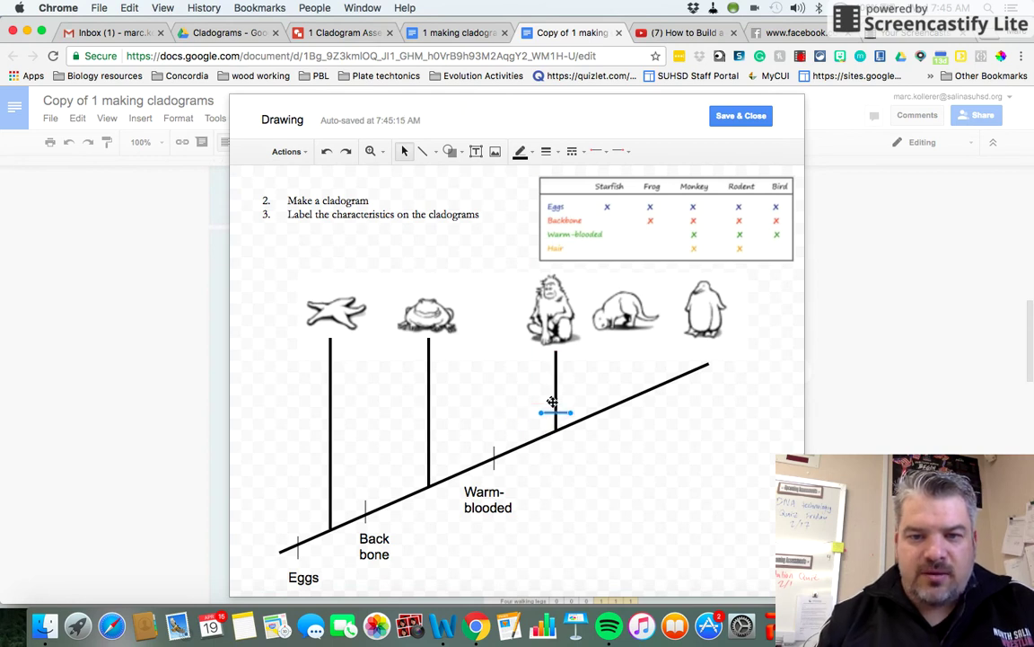
left_click(624, 464)
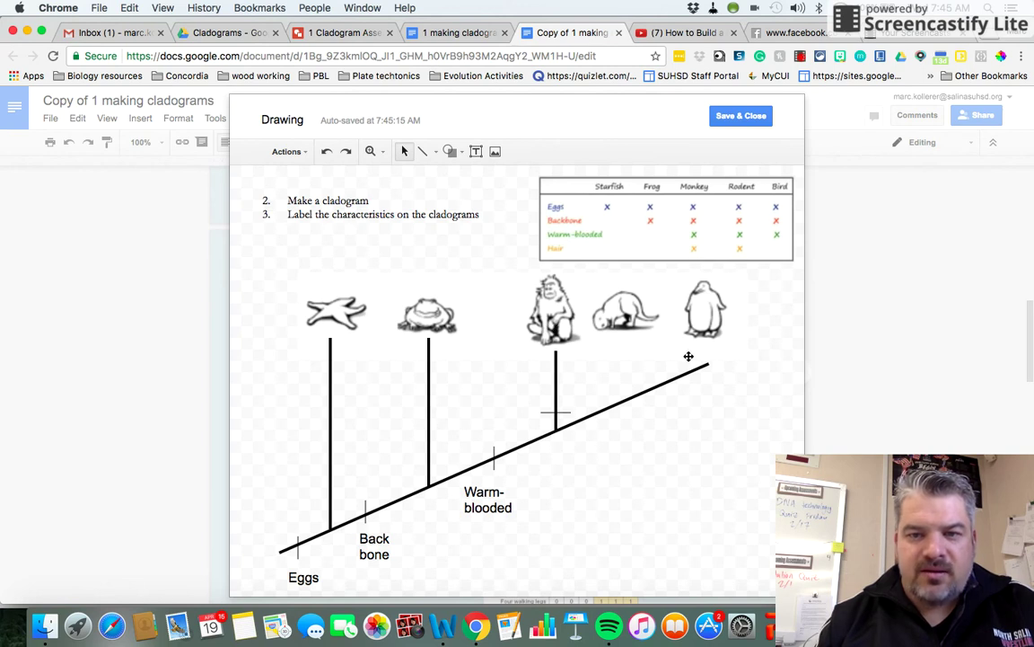
left_click(476, 151)
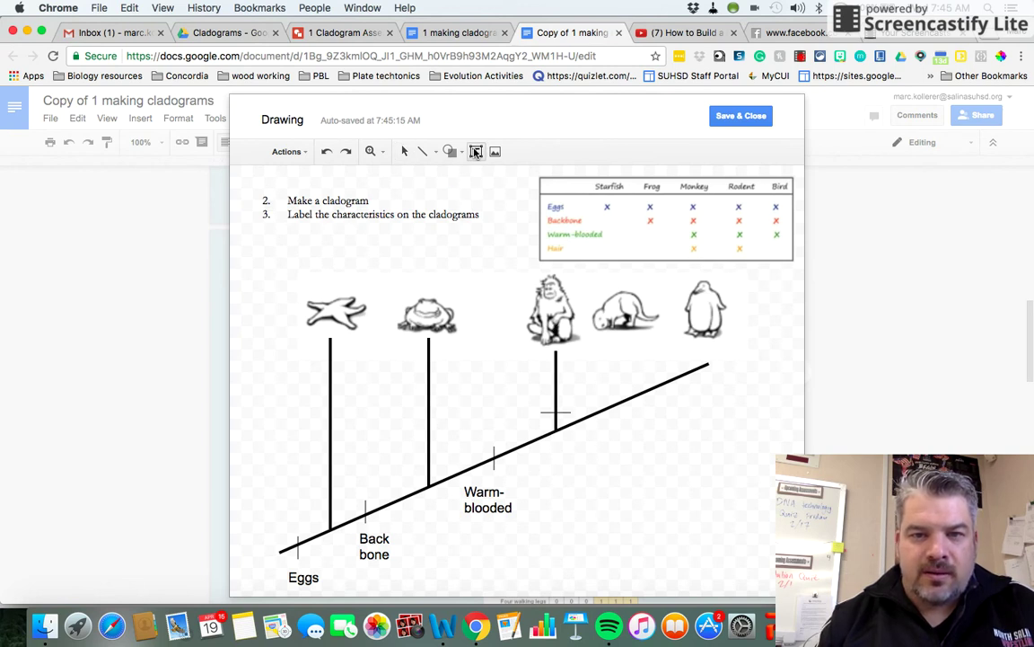
left_click(501, 253)
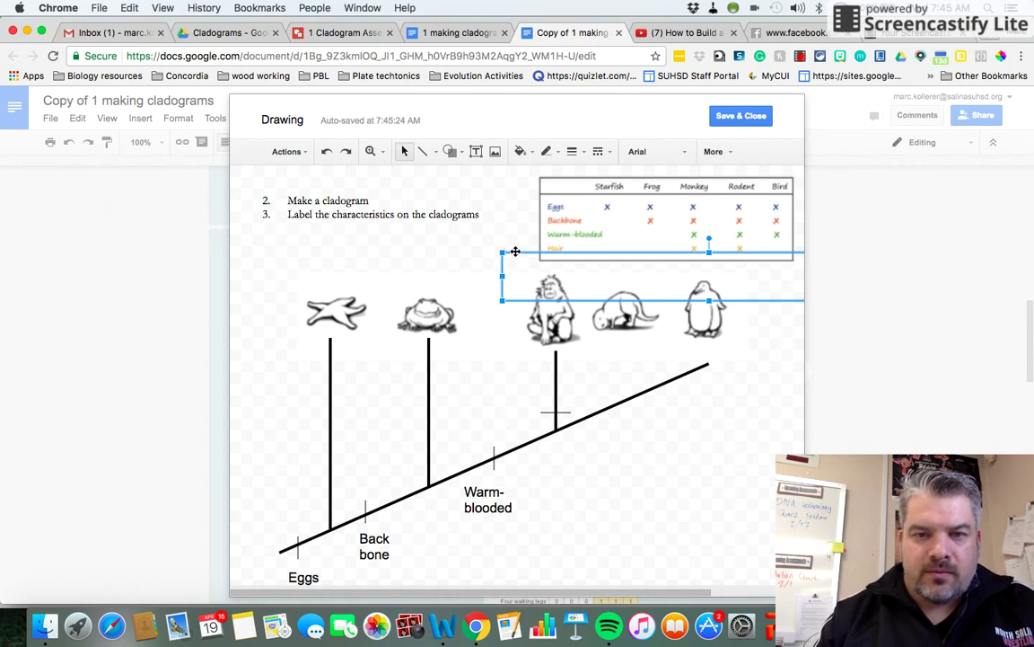
scroll(512, 255, "right", 3)
key("Escape")
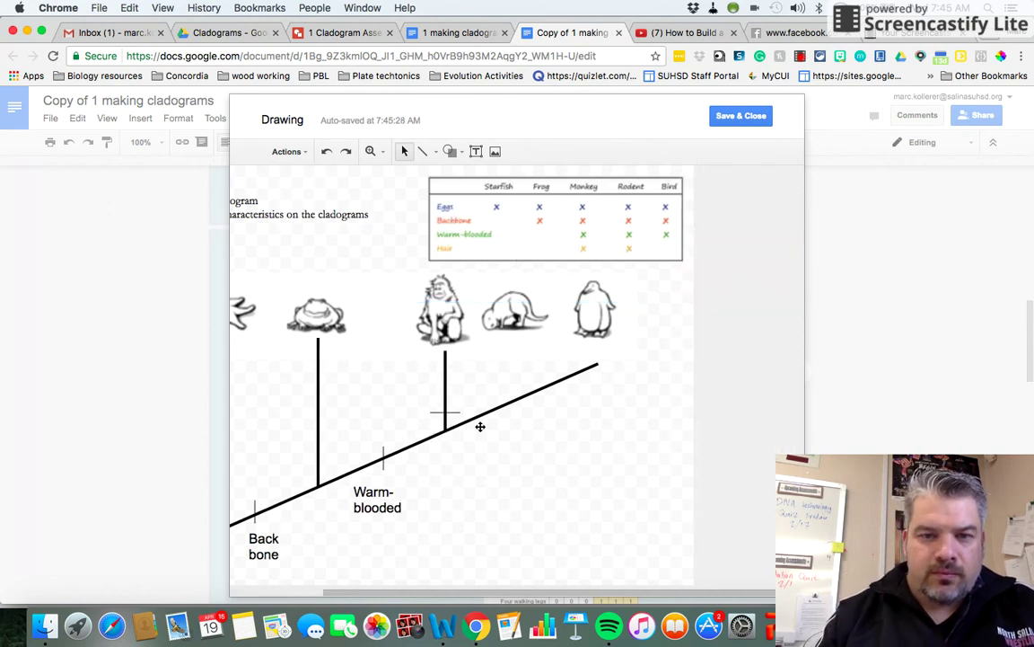
scroll(480, 429, "left", 3)
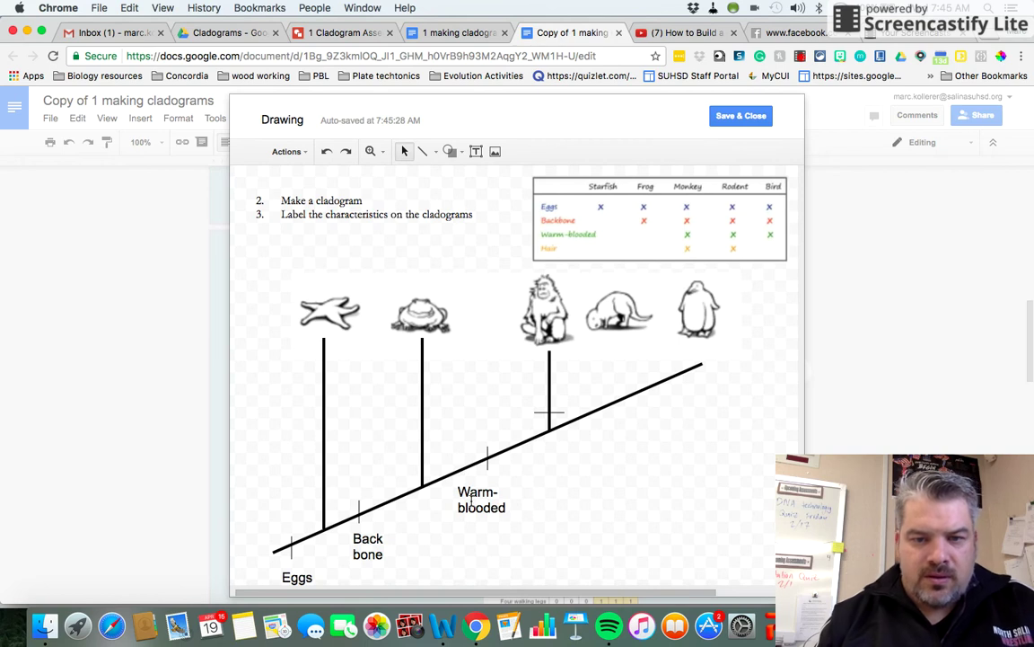
Duplicate the "Warm-blooded" label, place the copy beside the monkey branch's horizontal tick, change its text to "Hair", and narrow its box.
left_click(467, 482)
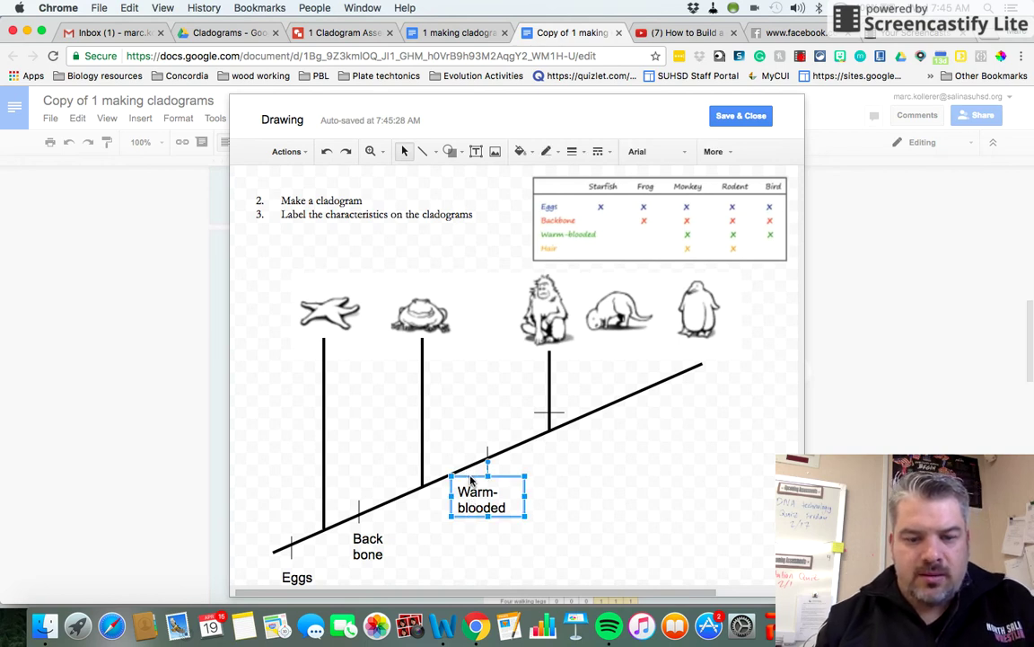
left_click(582, 480)
left_click_drag(494, 481, 506, 398)
triple_click(503, 402)
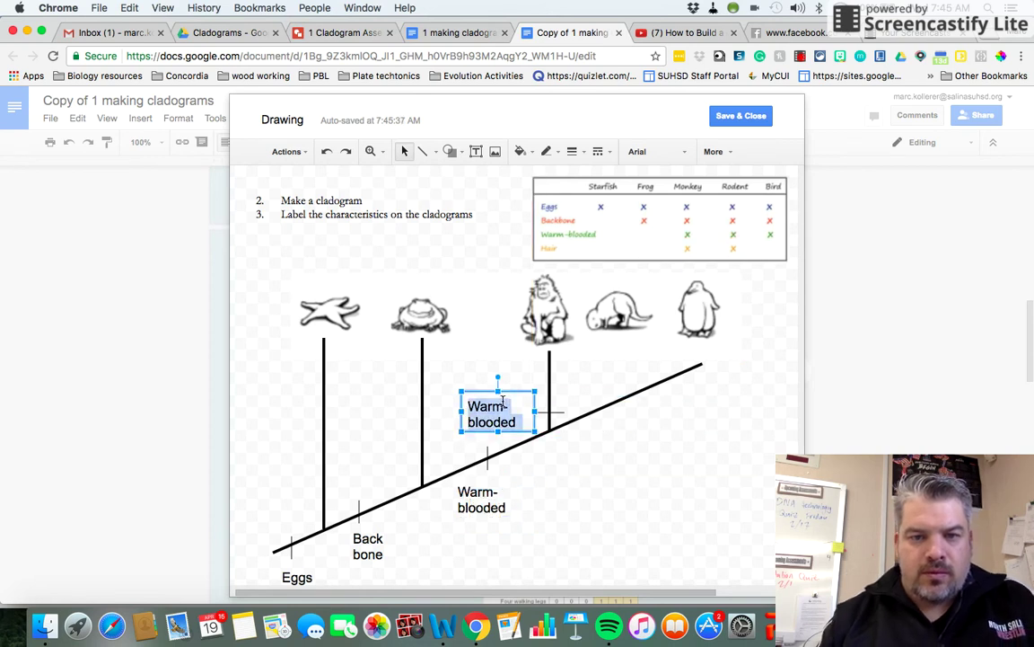
type("H")
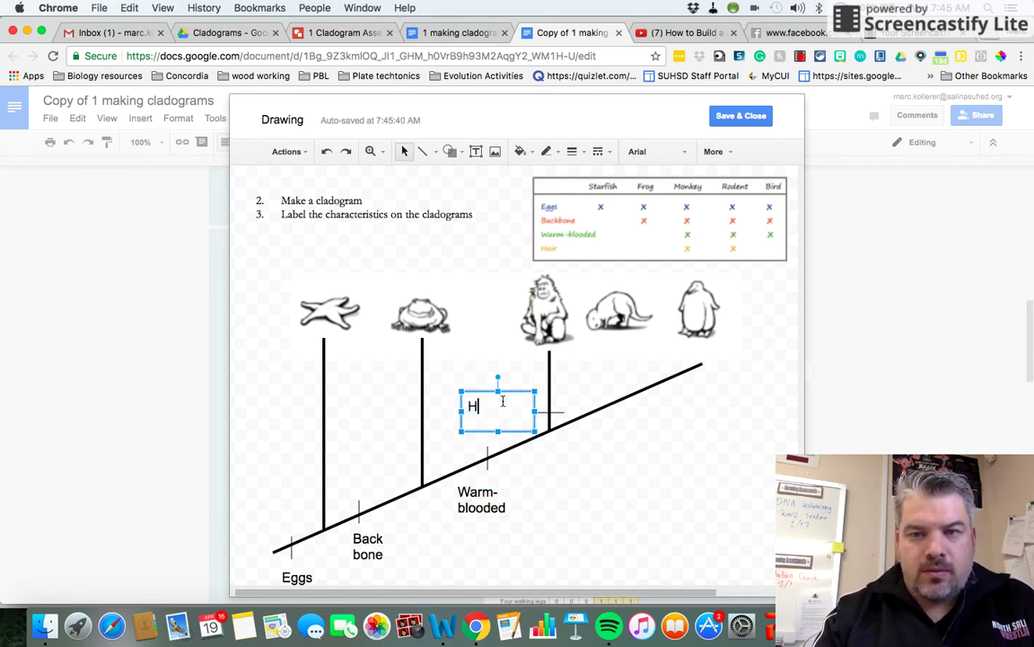
type("air")
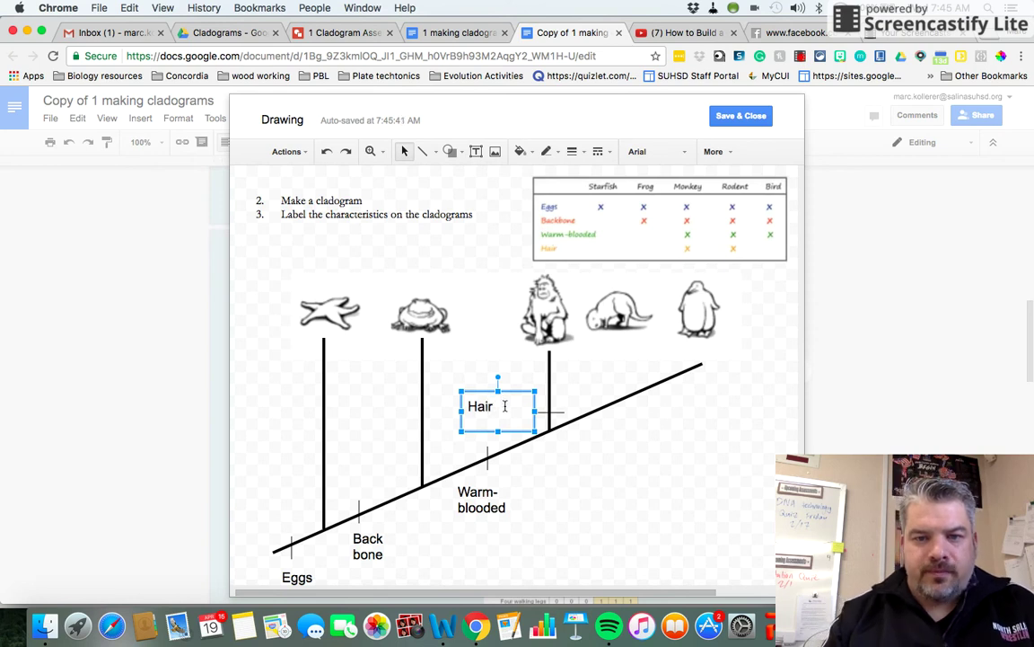
left_click_drag(461, 409, 495, 413)
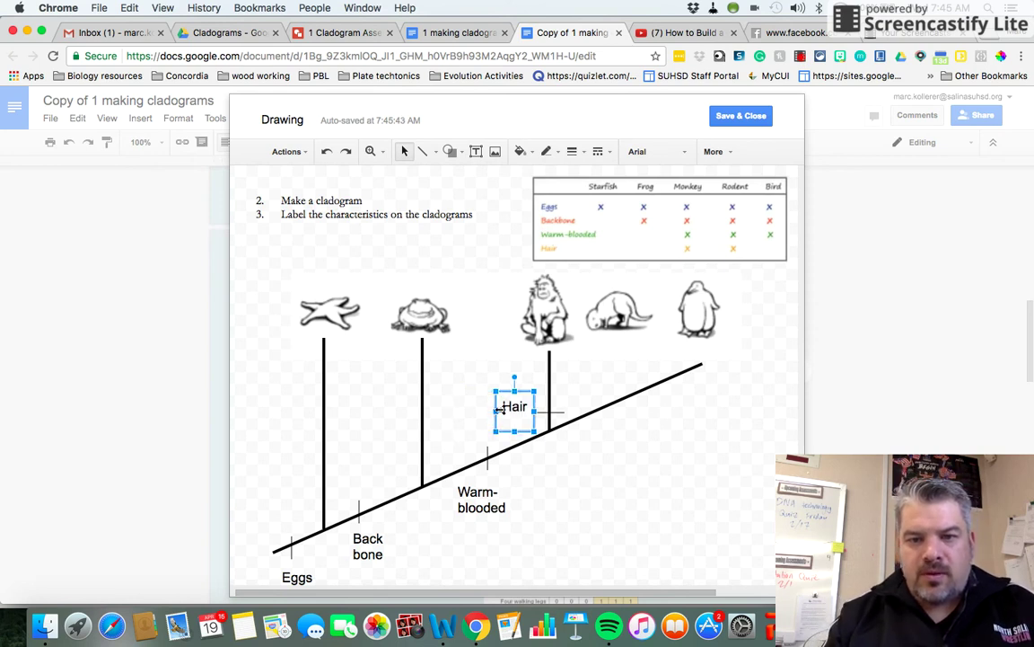
left_click(587, 453)
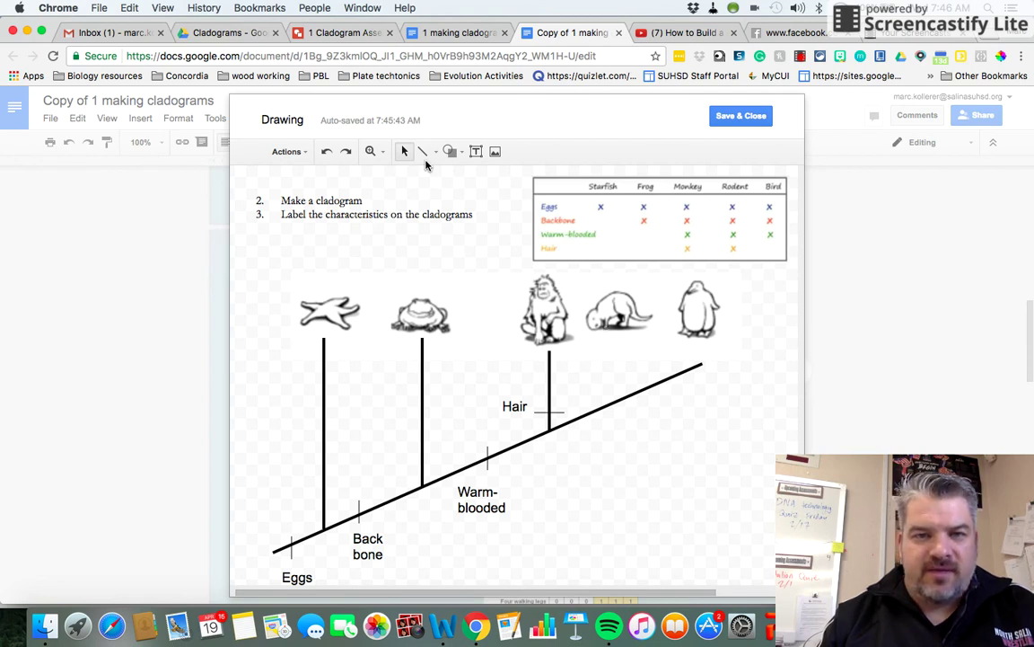
Duplicate the monkey branch and reshape the copy into a slanted branch from the rodent to the monkey branch above the Hair tick.
left_click(548, 384)
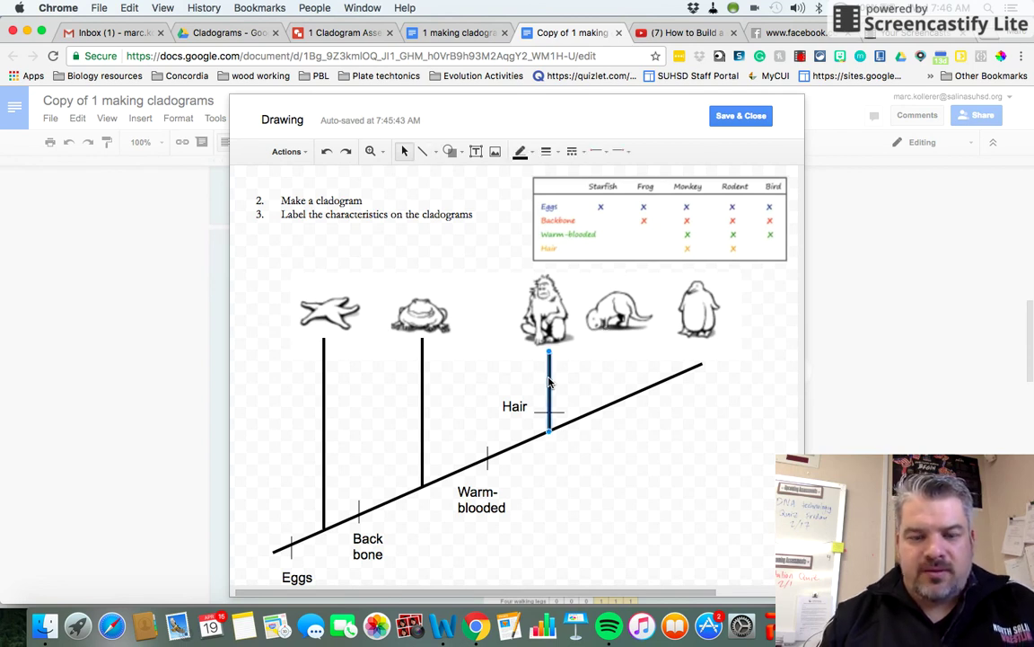
left_click(611, 432)
key("ctrl+v")
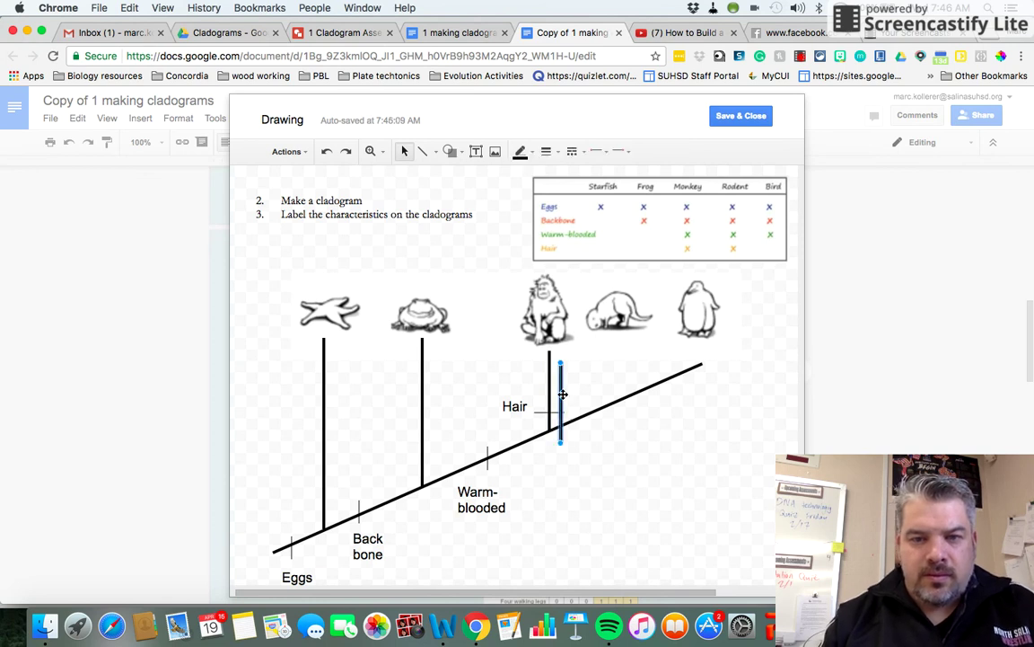
left_click_drag(568, 392, 620, 362)
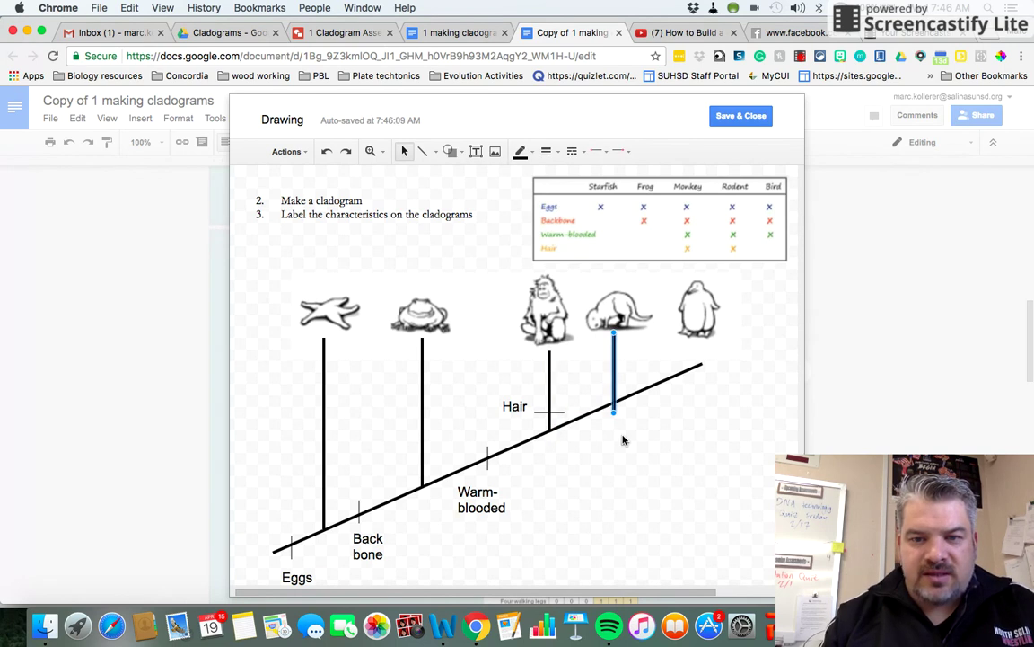
left_click_drag(613, 410, 550, 387)
left_click(649, 437)
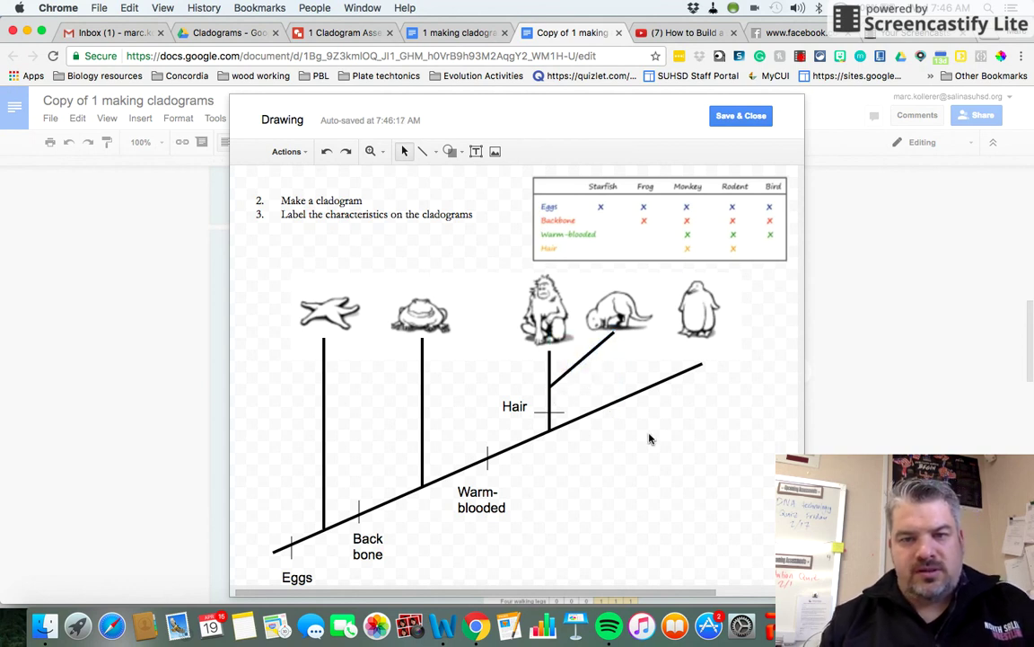